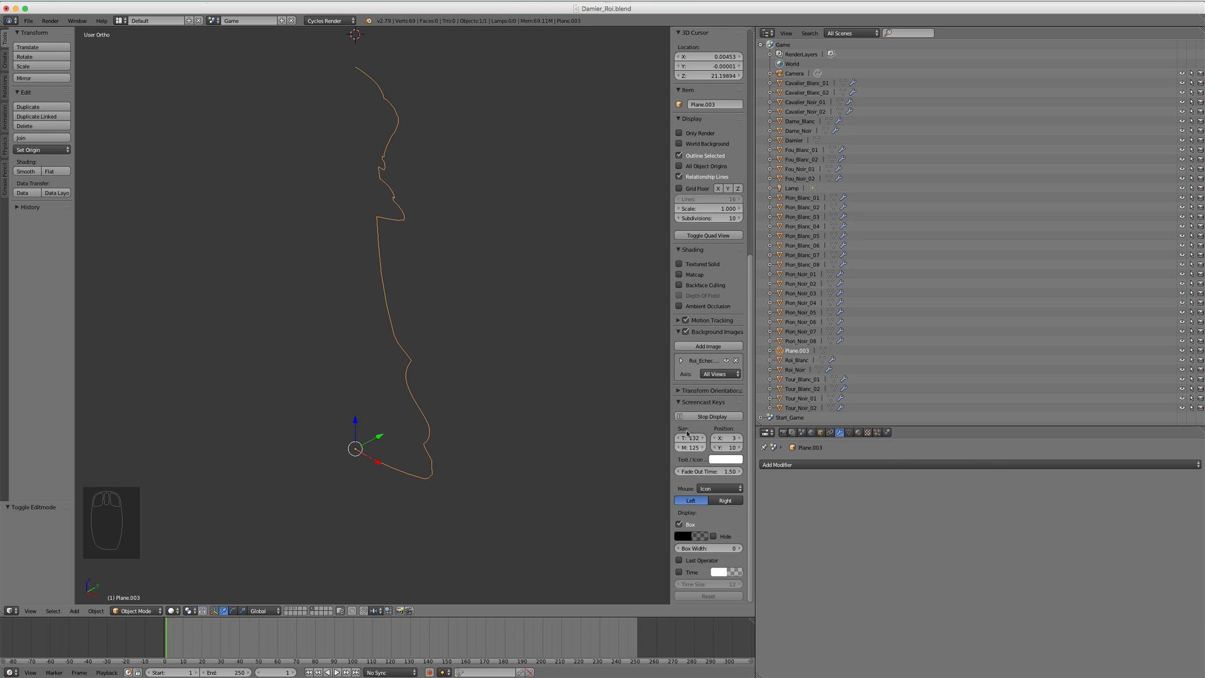
- Collapse the Screencast Keys settings and show the king's profile from the front over its reference image
{"action": "left_click", "coordinate": [679, 403]}
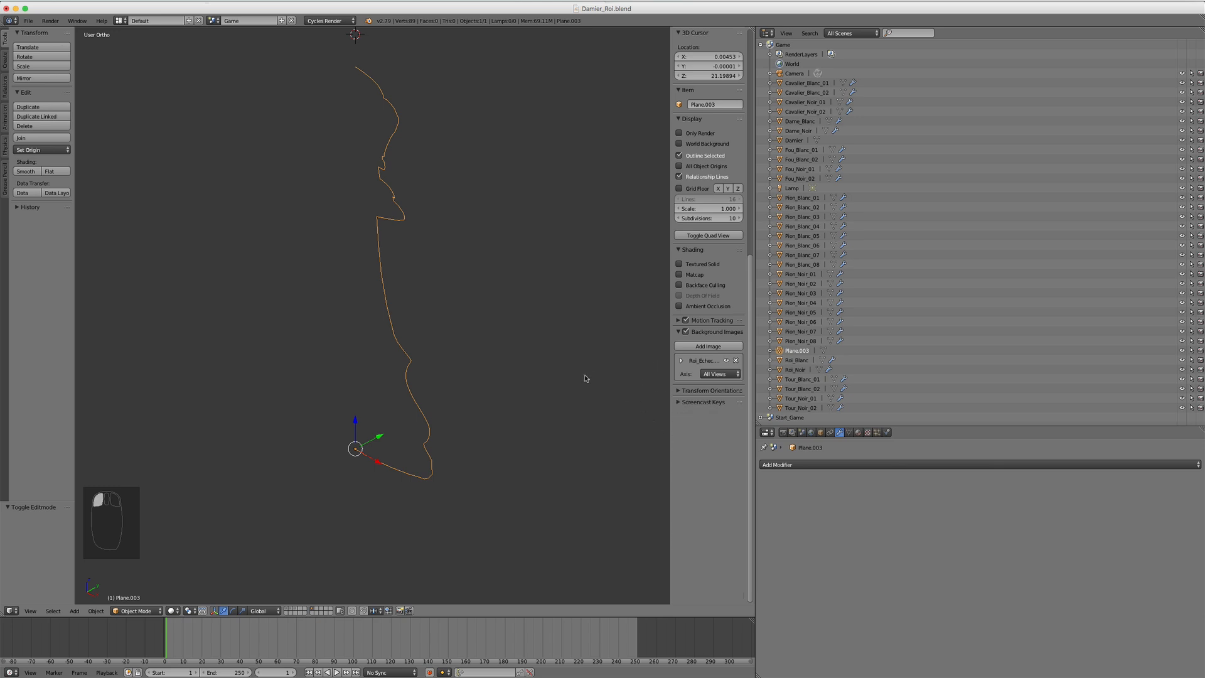
{"action": "key", "text": "KP_1"}
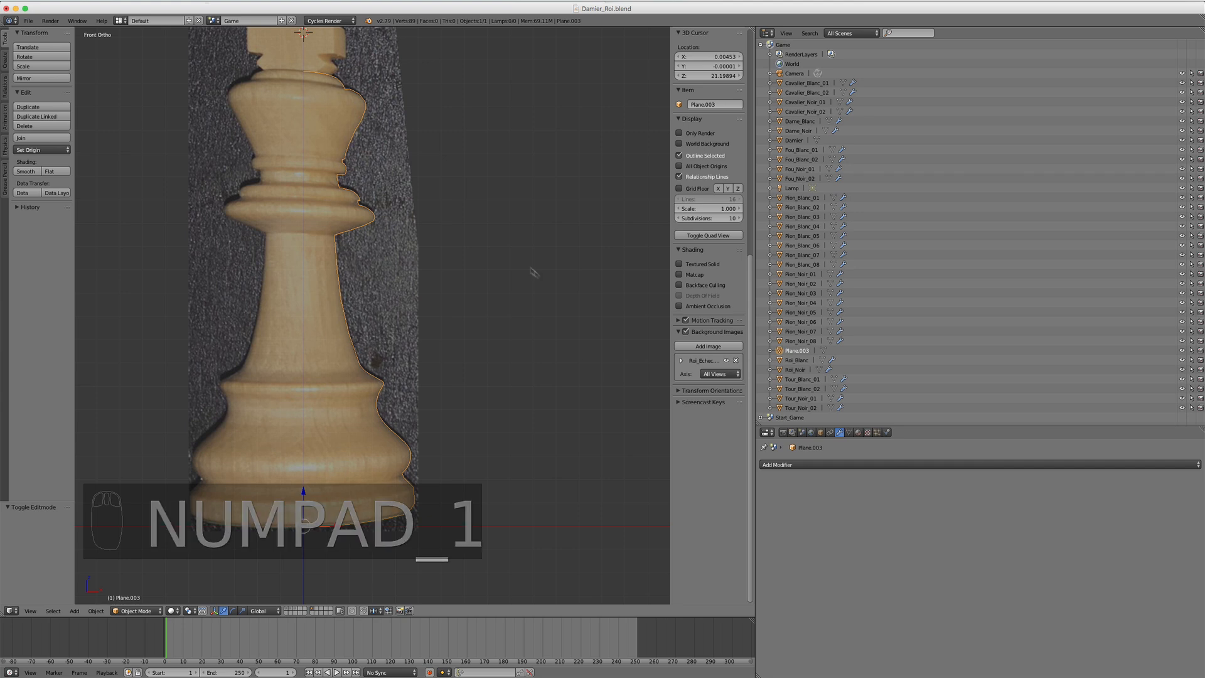
{"action": "scroll", "coordinate": [438, 236], "scroll_direction": "down", "scroll_amount": 4}
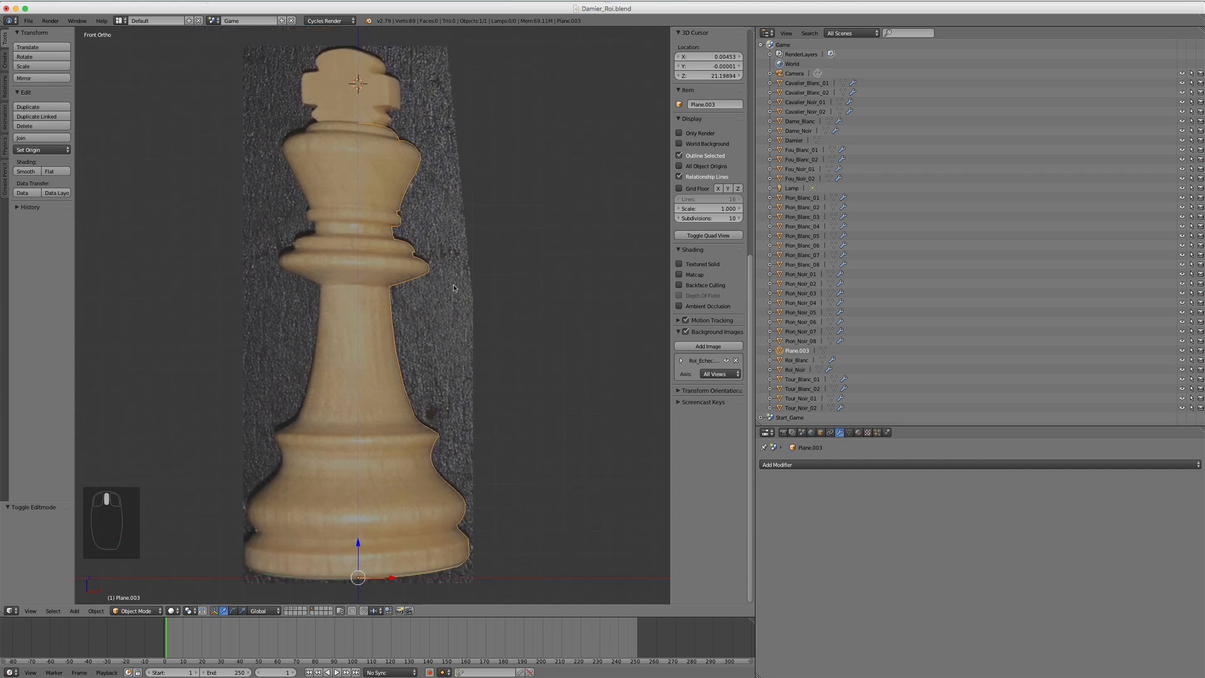
{"action": "middle_click_drag", "start_coordinate": [523, 268], "coordinate": [544, 267], "text": "shift"}
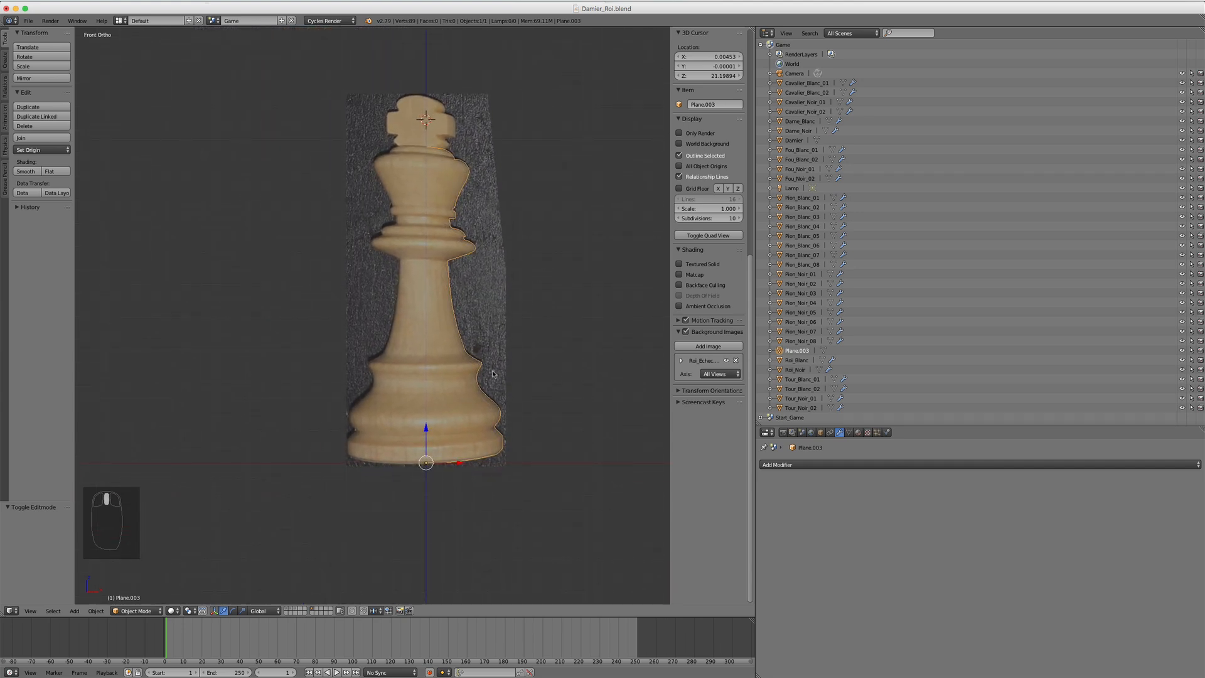
- Enter Edit Mode on the king's profile and examine how its vertices follow the reference outline from base to crown
{"action": "key", "text": "Tab"}
{"action": "scroll", "coordinate": [516, 353], "scroll_direction": "up", "scroll_amount": 3}
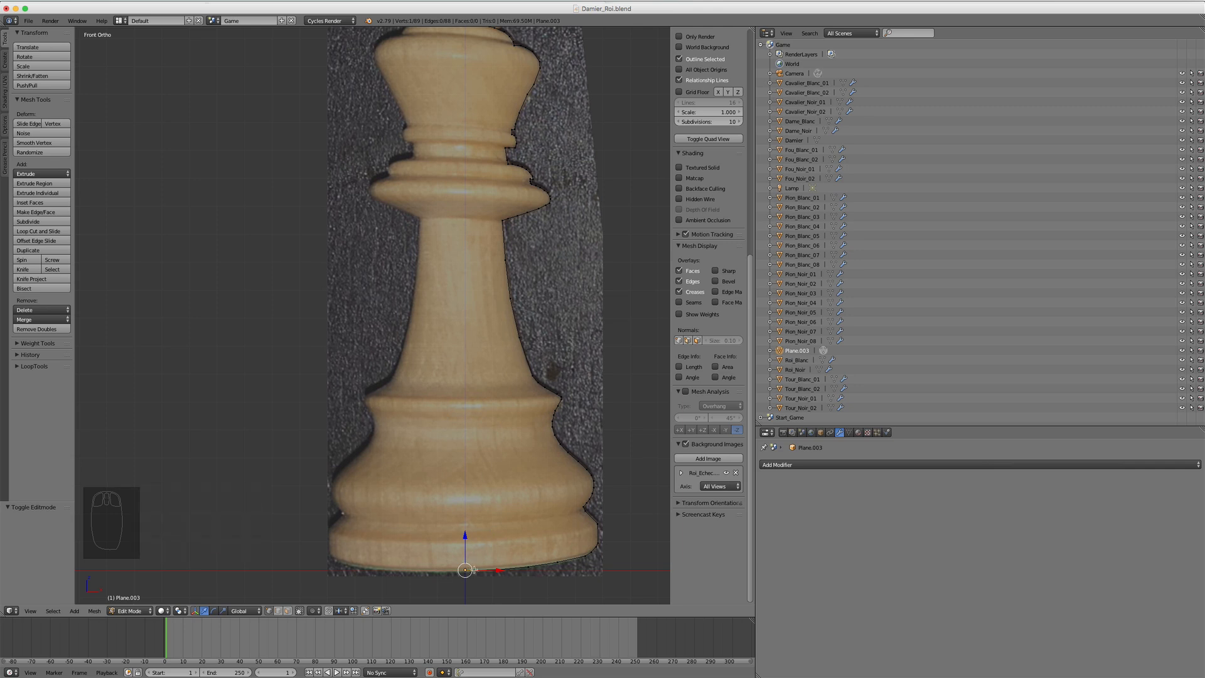
{"action": "scroll", "coordinate": [476, 511], "scroll_direction": "down", "scroll_amount": 2}
{"action": "scroll", "coordinate": [475, 476], "scroll_direction": "up", "scroll_amount": 1}
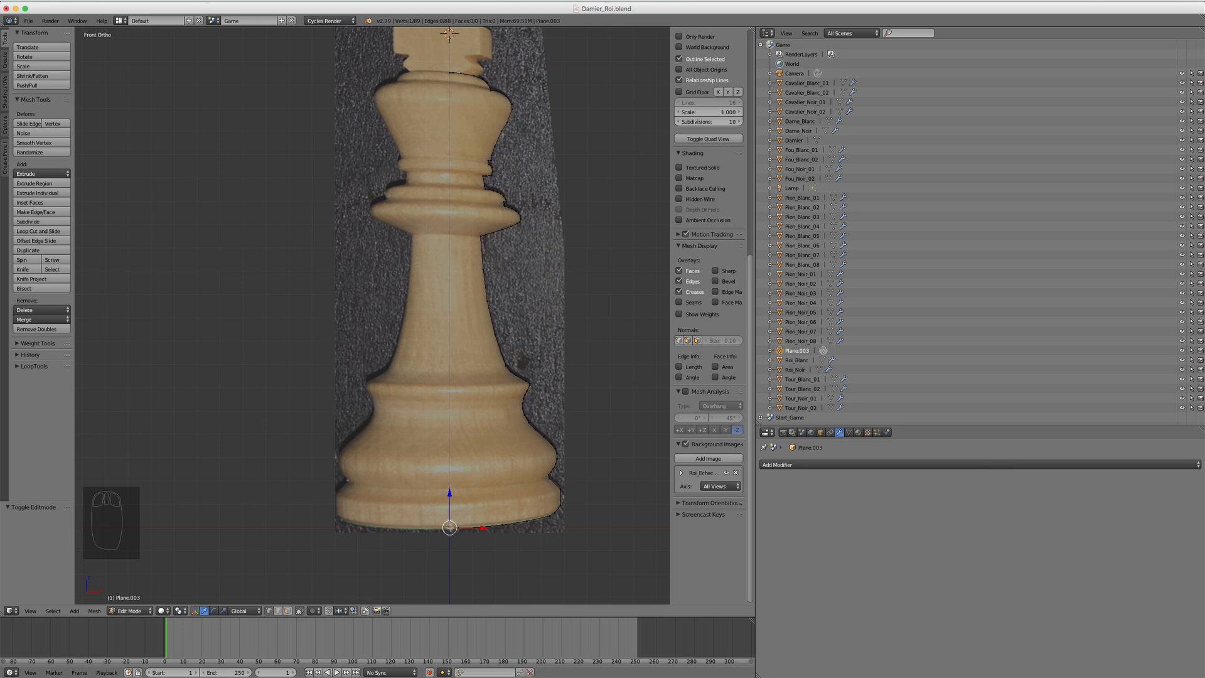
{"action": "scroll", "coordinate": [615, 575], "scroll_direction": "up", "scroll_amount": 2}
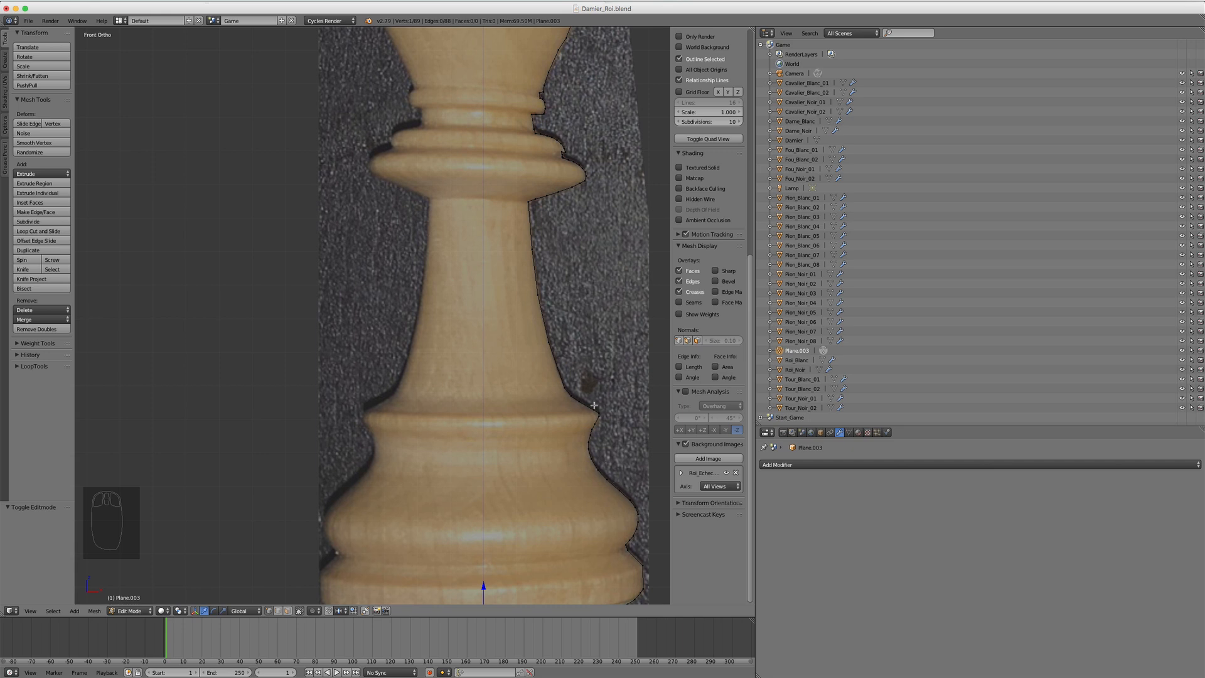
{"action": "scroll", "coordinate": [597, 274], "scroll_direction": "down", "scroll_amount": 3}
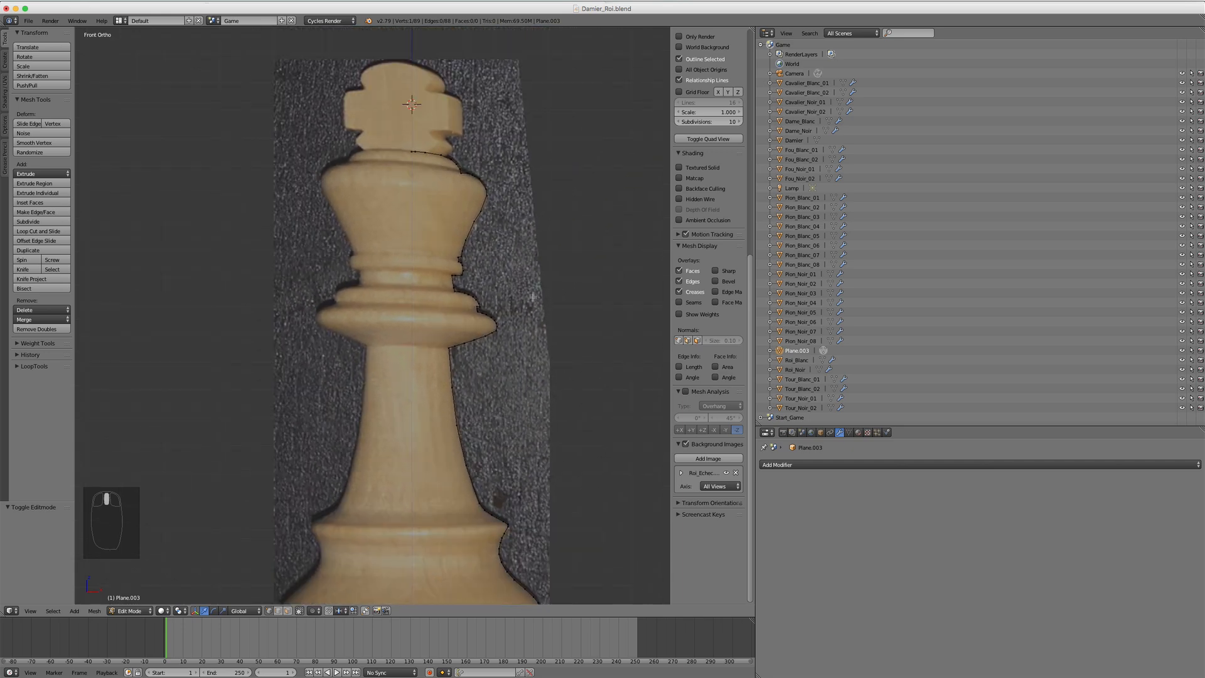
{"action": "scroll", "coordinate": [533, 300], "scroll_direction": "up", "scroll_amount": 2}
{"action": "scroll", "coordinate": [574, 270], "scroll_direction": "down", "scroll_amount": 2}
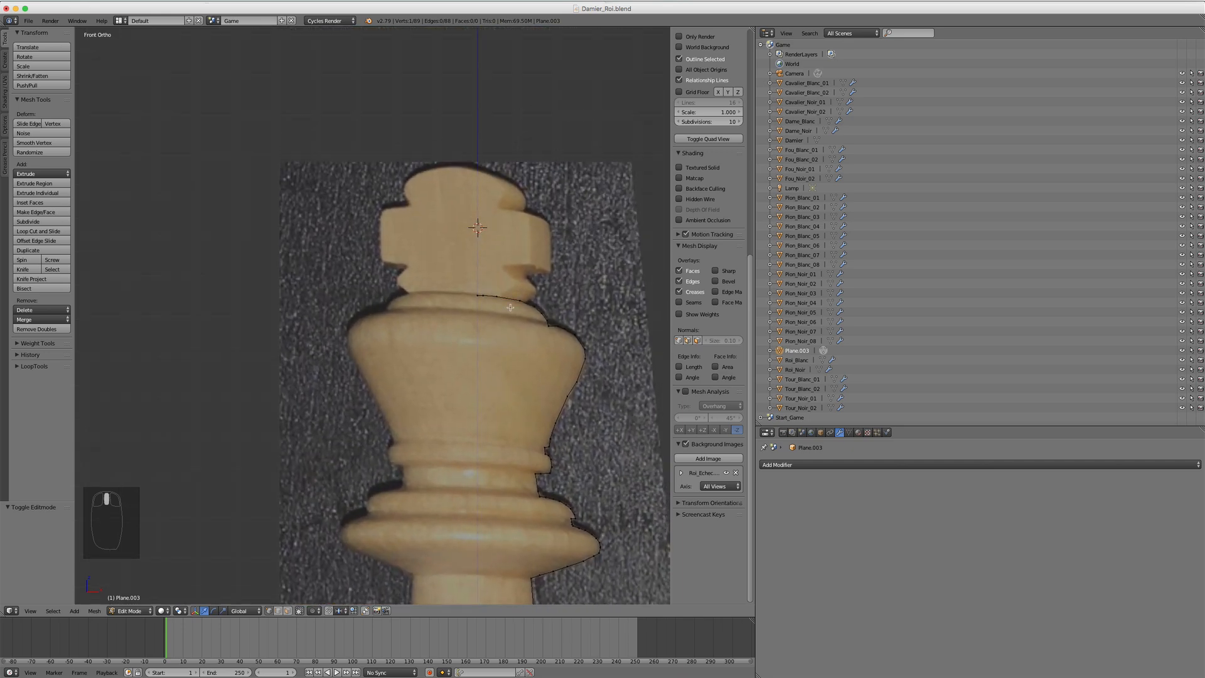
{"action": "scroll", "coordinate": [510, 307], "scroll_direction": "up", "scroll_amount": 3}
{"action": "middle_click_drag", "start_coordinate": [535, 274], "coordinate": [447, 244], "text": "shift"}
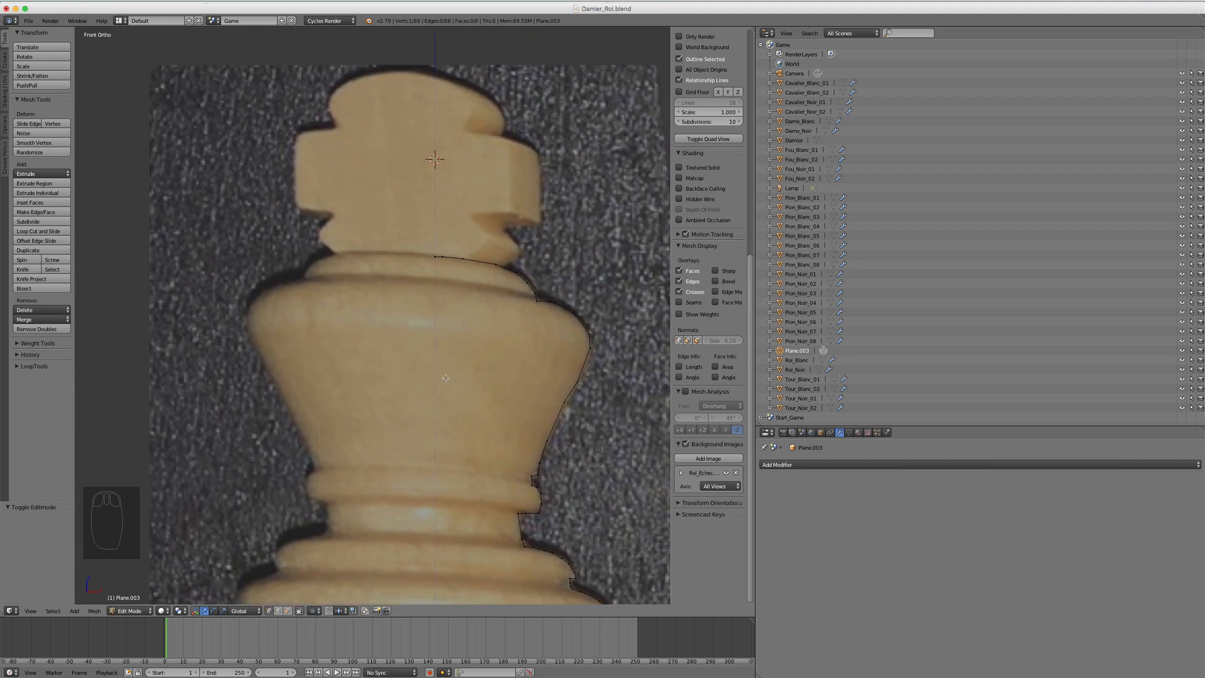
- Toggle snapping and centre the 3D cursor on the world origin
{"action": "key", "text": "shift+Tab"}
{"action": "scroll", "coordinate": [479, 288], "scroll_direction": "down", "scroll_amount": 6}
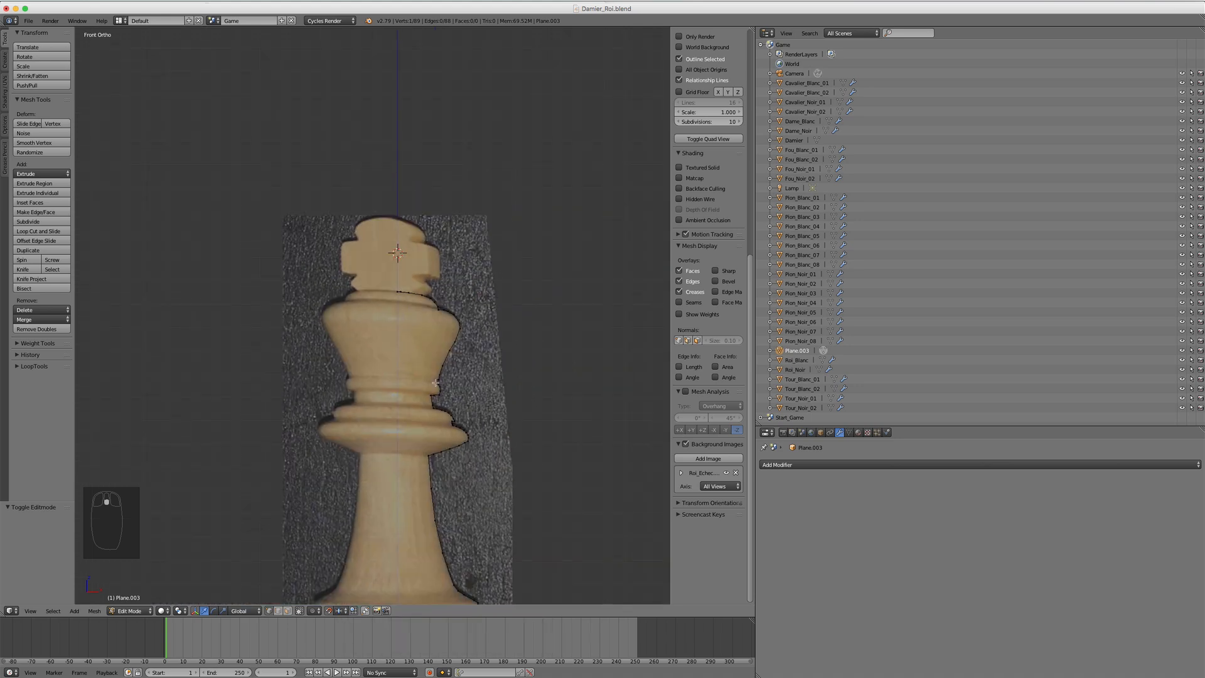
{"action": "scroll", "coordinate": [435, 383], "scroll_direction": "up", "scroll_amount": 4}
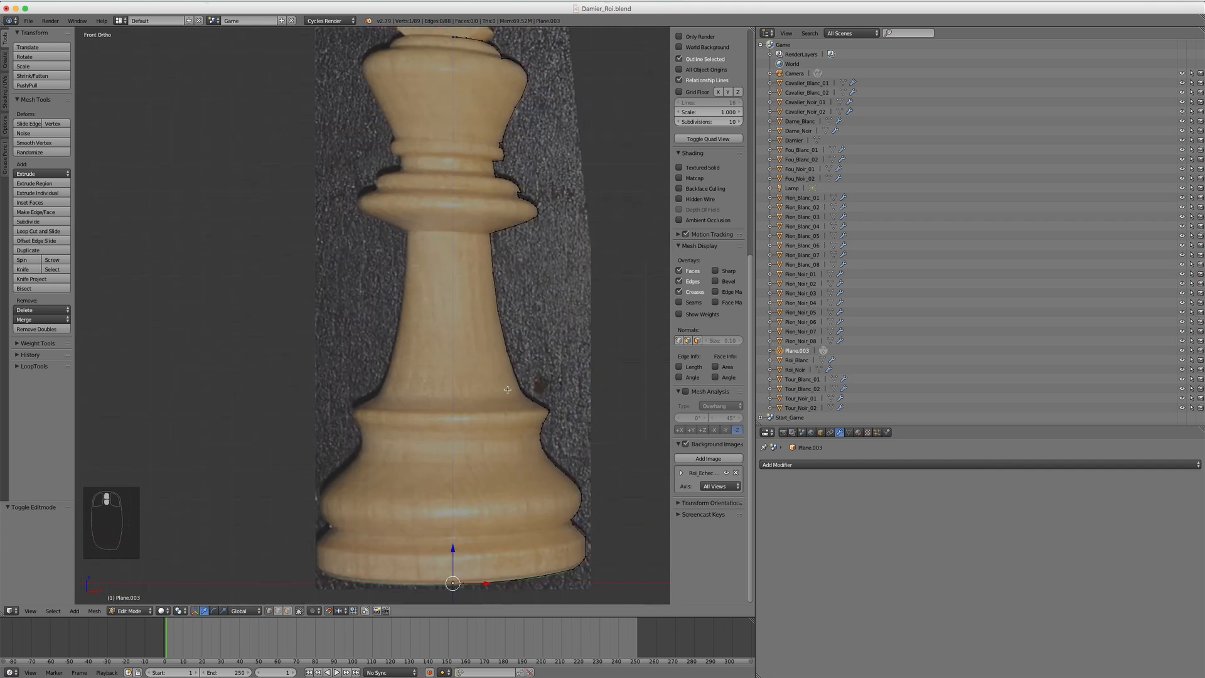
{"action": "key", "text": "shift+c"}
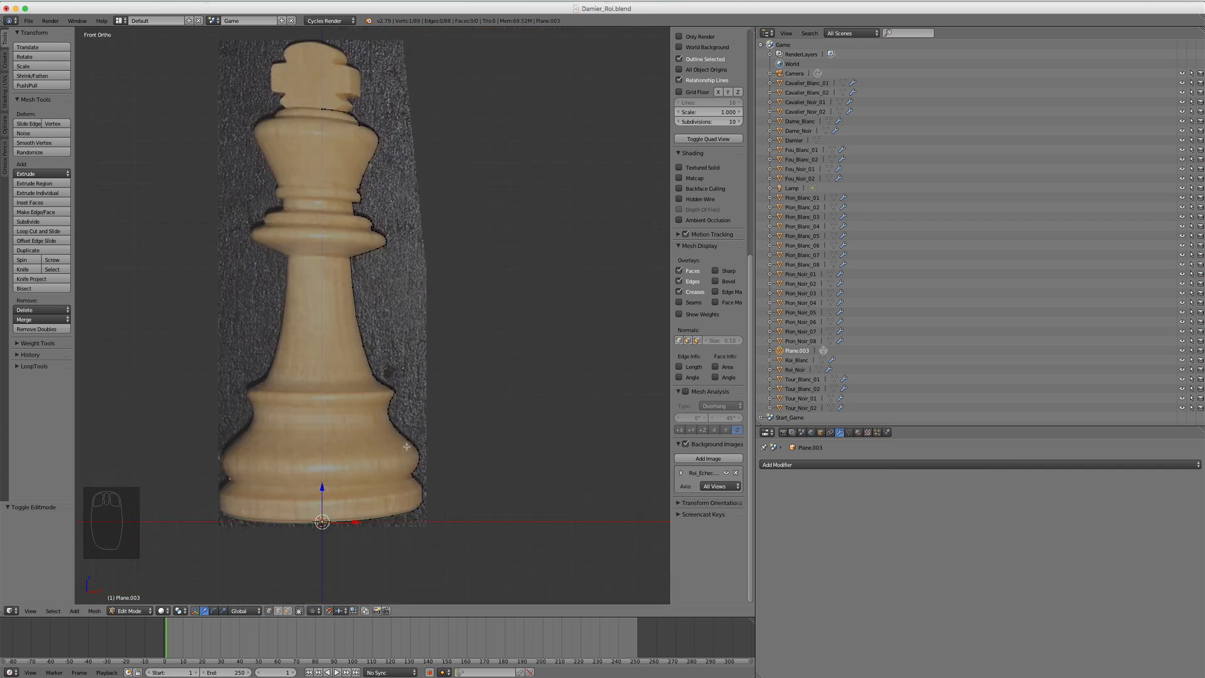
{"action": "middle_click_drag", "start_coordinate": [392, 435], "coordinate": [460, 414], "text": "shift"}
{"action": "scroll", "coordinate": [480, 376], "scroll_direction": "down", "scroll_amount": 1}
{"action": "middle_click_drag", "start_coordinate": [490, 362], "coordinate": [540, 394], "text": "shift"}
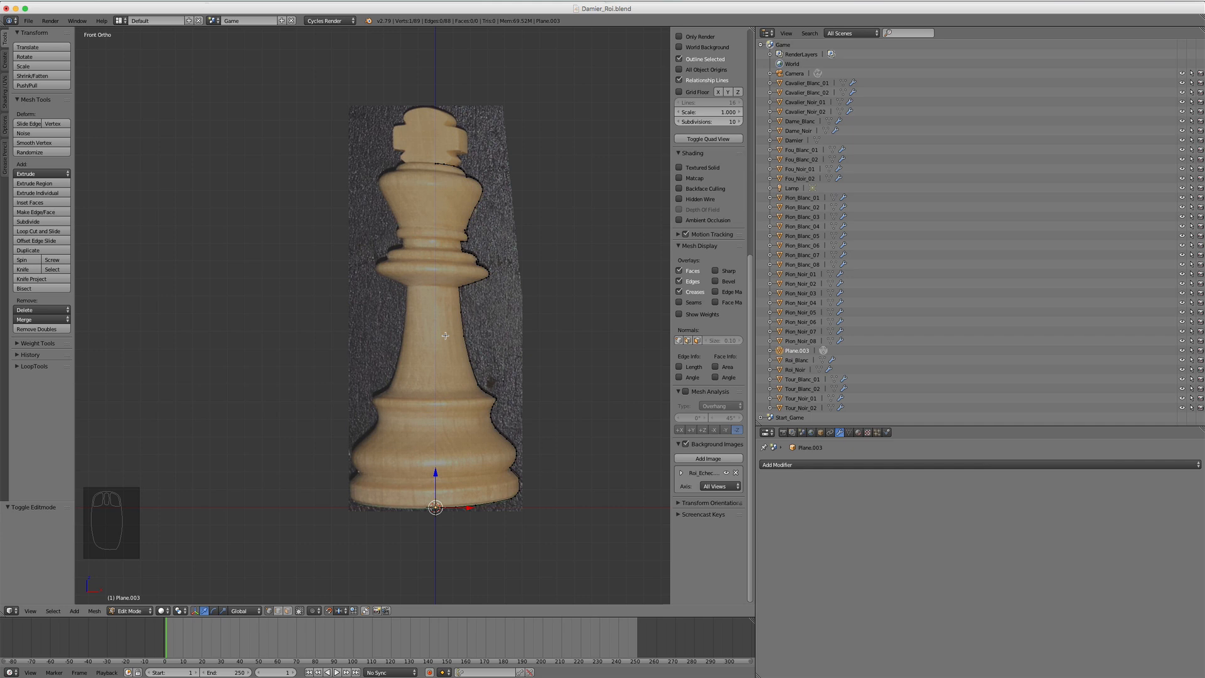
- Select the whole profile and spin it around the 3D cursor from the top view
{"action": "key", "text": "KP_7"}
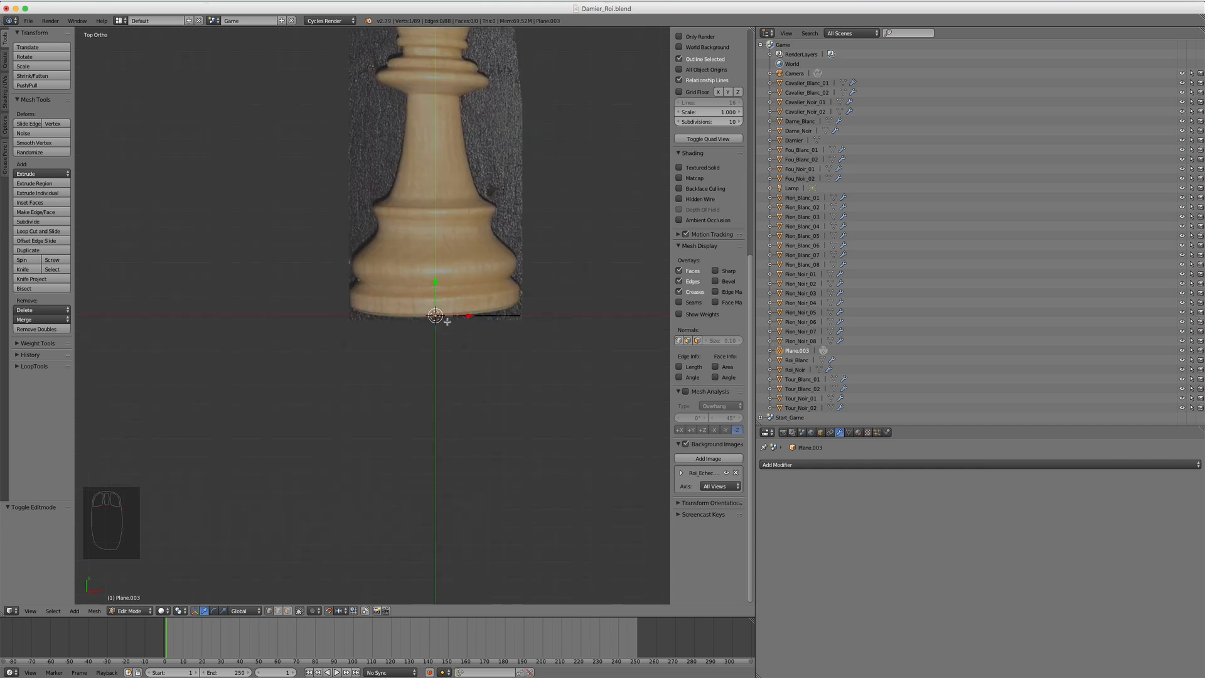
{"action": "key", "text": "a"}
{"action": "key", "text": "a"}
{"action": "left_click", "coordinate": [24, 260]}
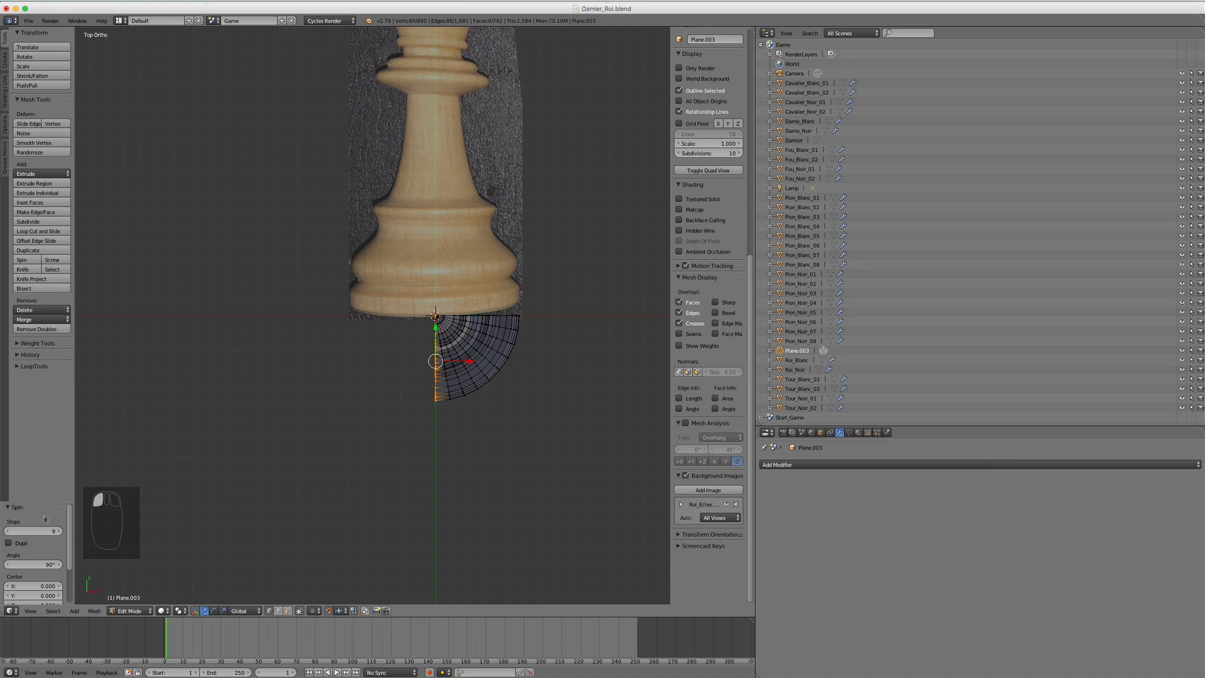
- Set the spin to 12 steps over a 360° angle
{"action": "left_click_drag", "start_coordinate": [41, 501], "coordinate": [50, 402]}
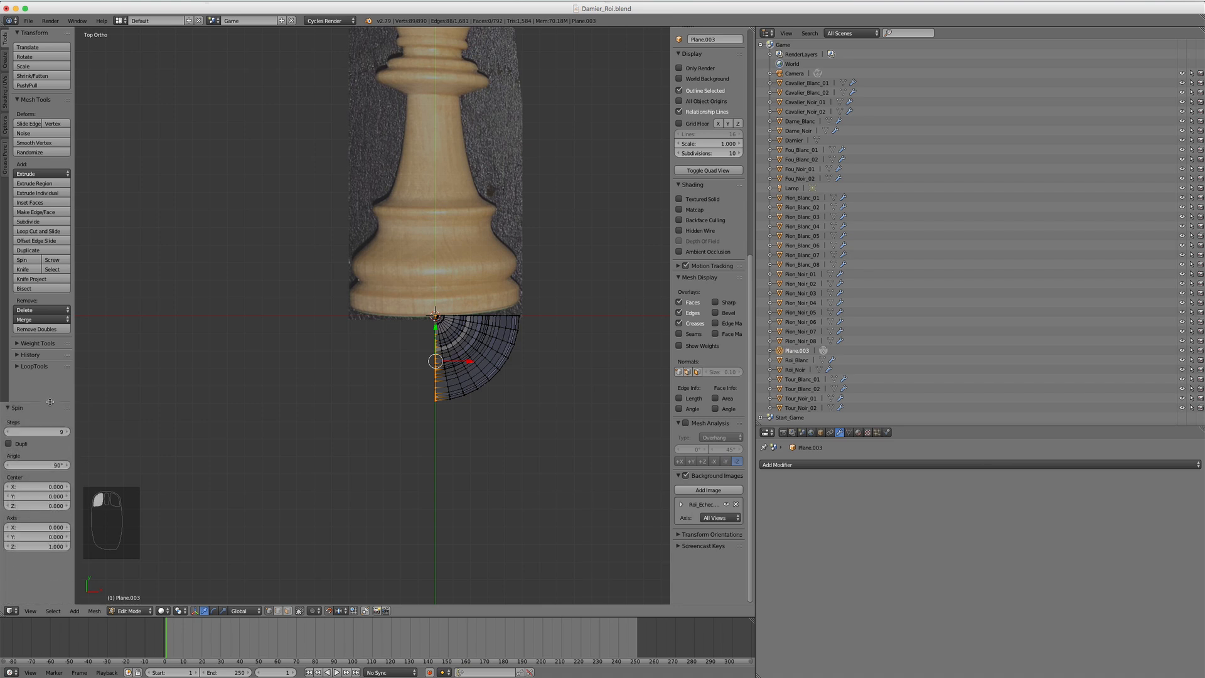
{"action": "left_click", "coordinate": [55, 434]}
{"action": "type", "text": "12"}
{"action": "key", "text": "Tab"}
{"action": "type", "text": "90d"}
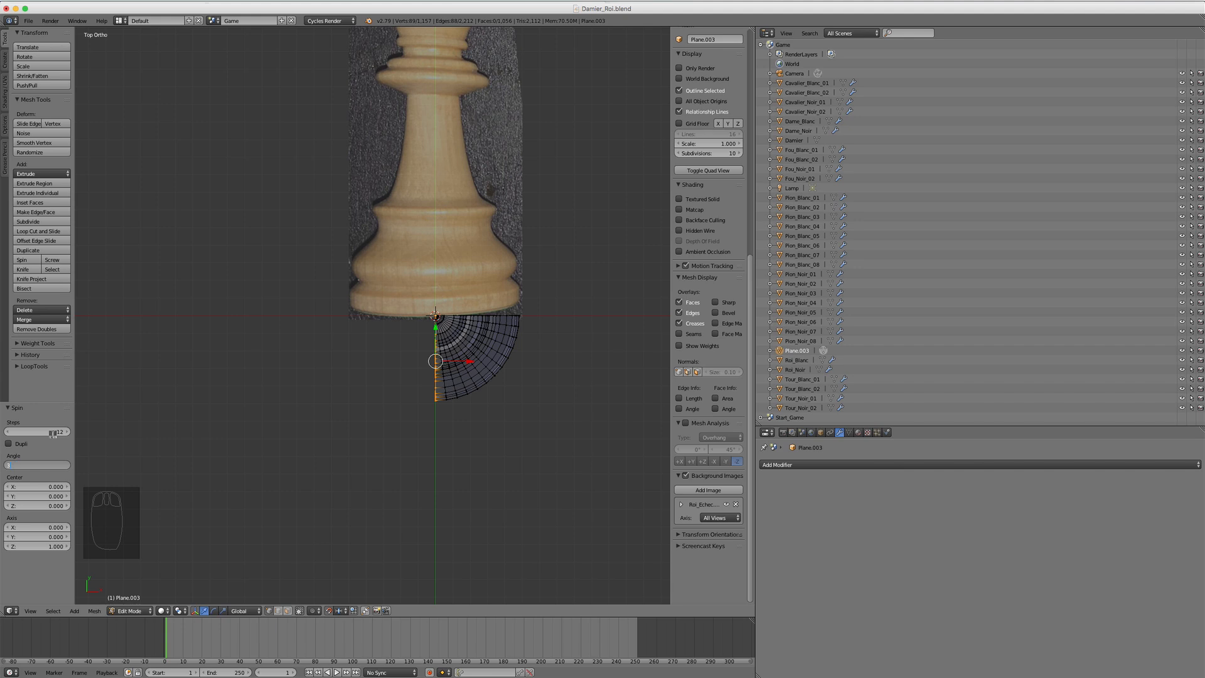
{"action": "key", "text": "Return"}
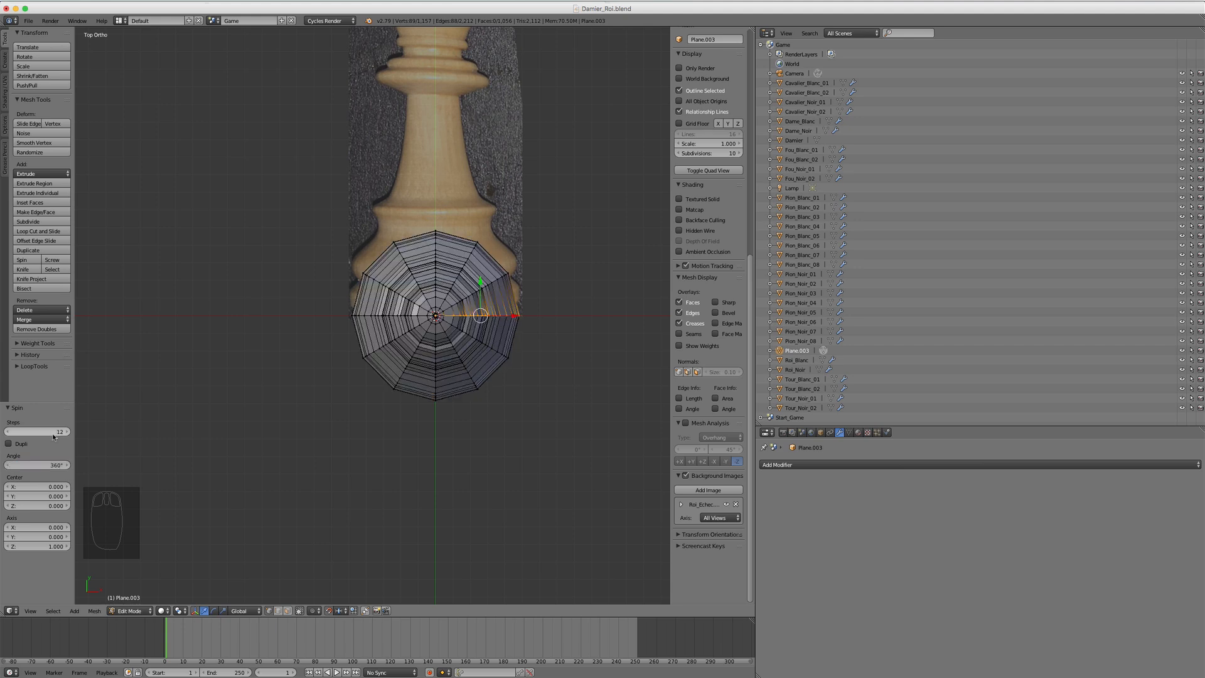
- Return to Object Mode and place the 3D cursor at the centre of the reference king's cross, about X 0.02, Z 21.05
{"action": "middle_click_drag", "start_coordinate": [362, 417], "coordinate": [411, 307]}
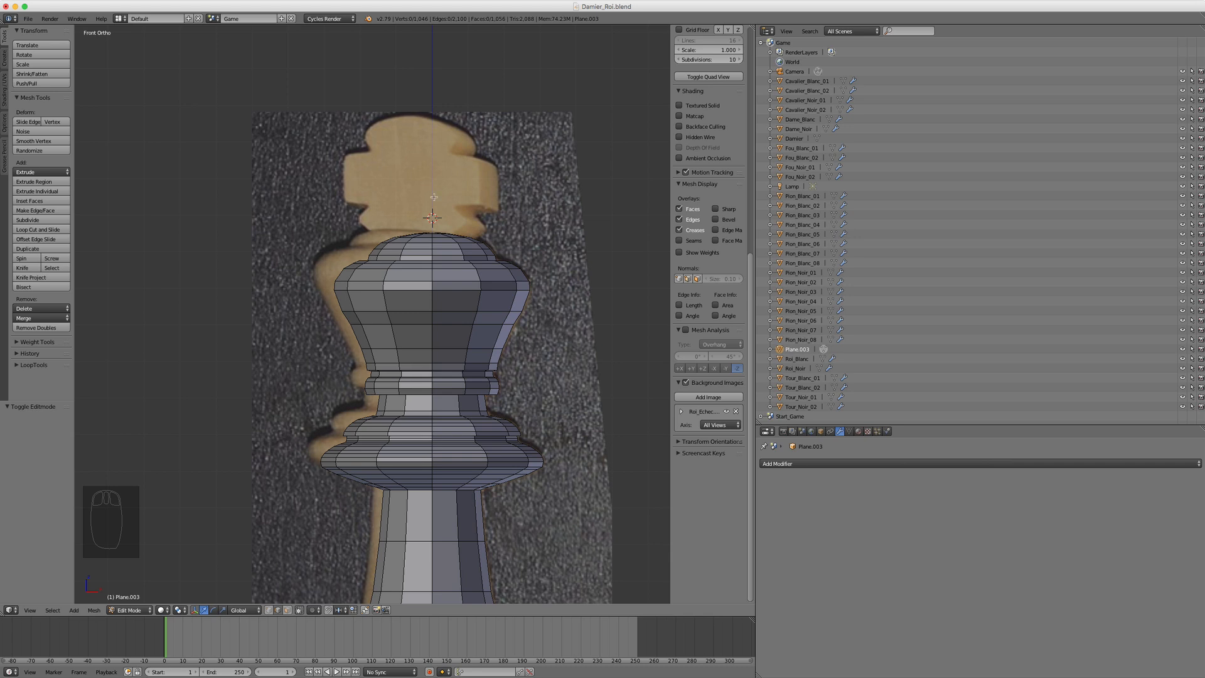
{"action": "key", "text": "Tab"}
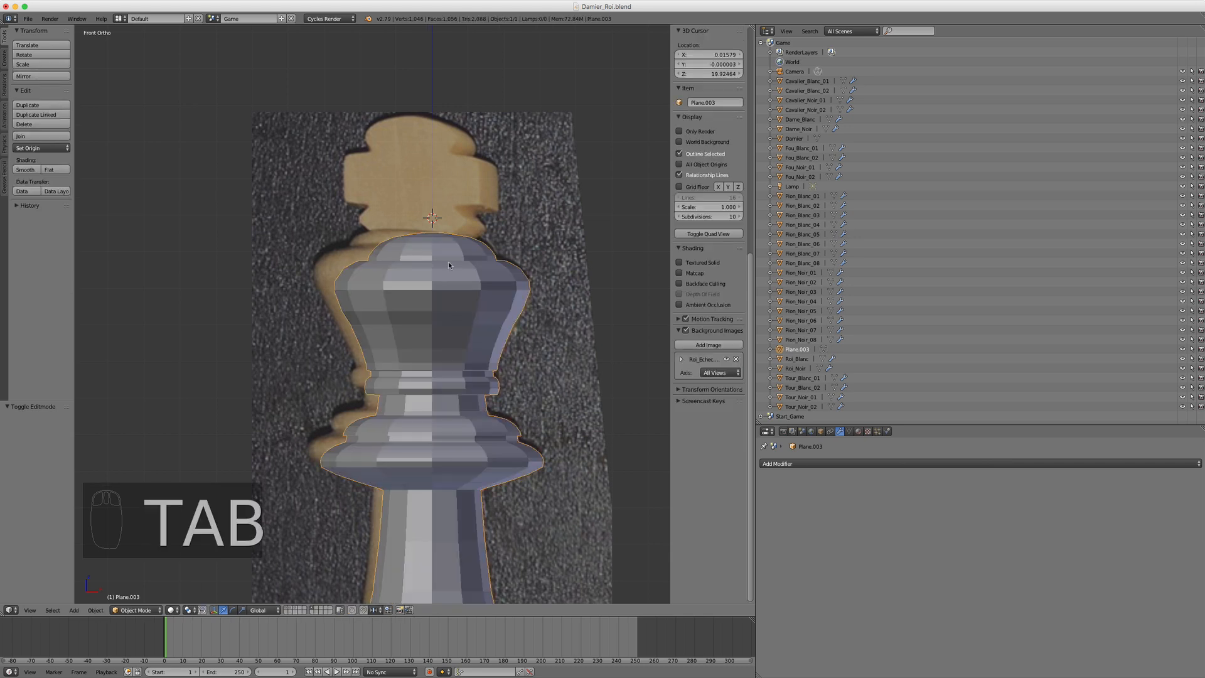
{"action": "key", "text": "shift+a"}
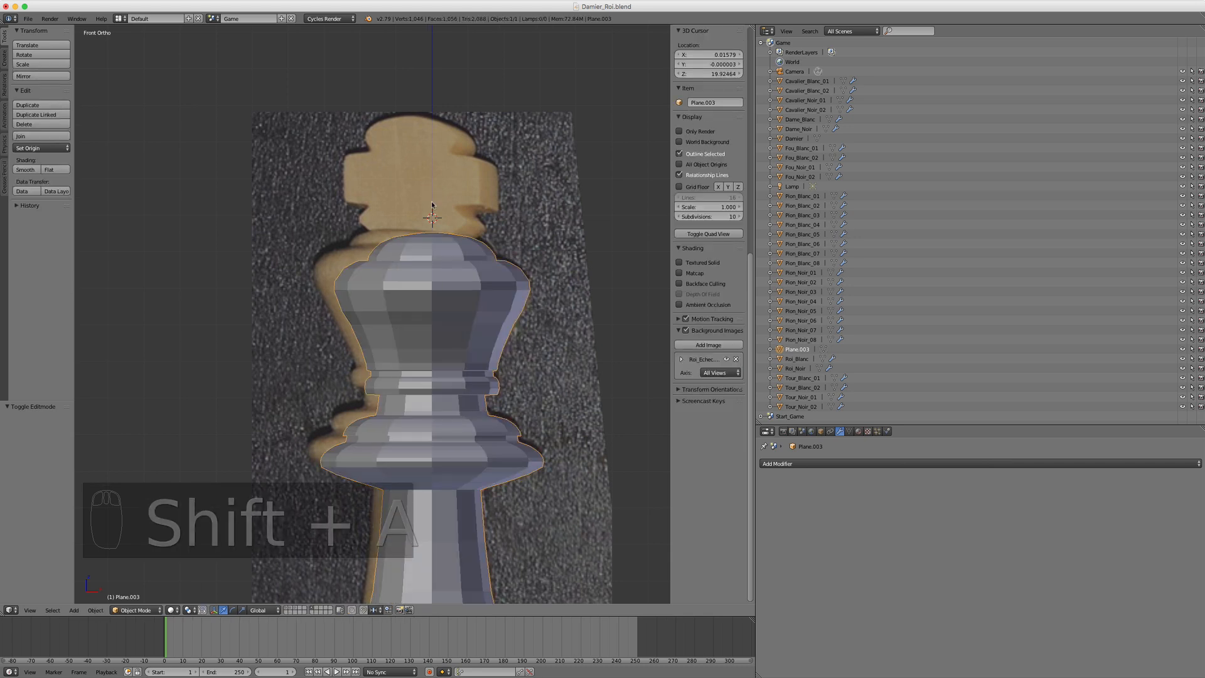
{"action": "left_click", "coordinate": [432, 203]}
{"action": "left_click", "coordinate": [432, 178]}
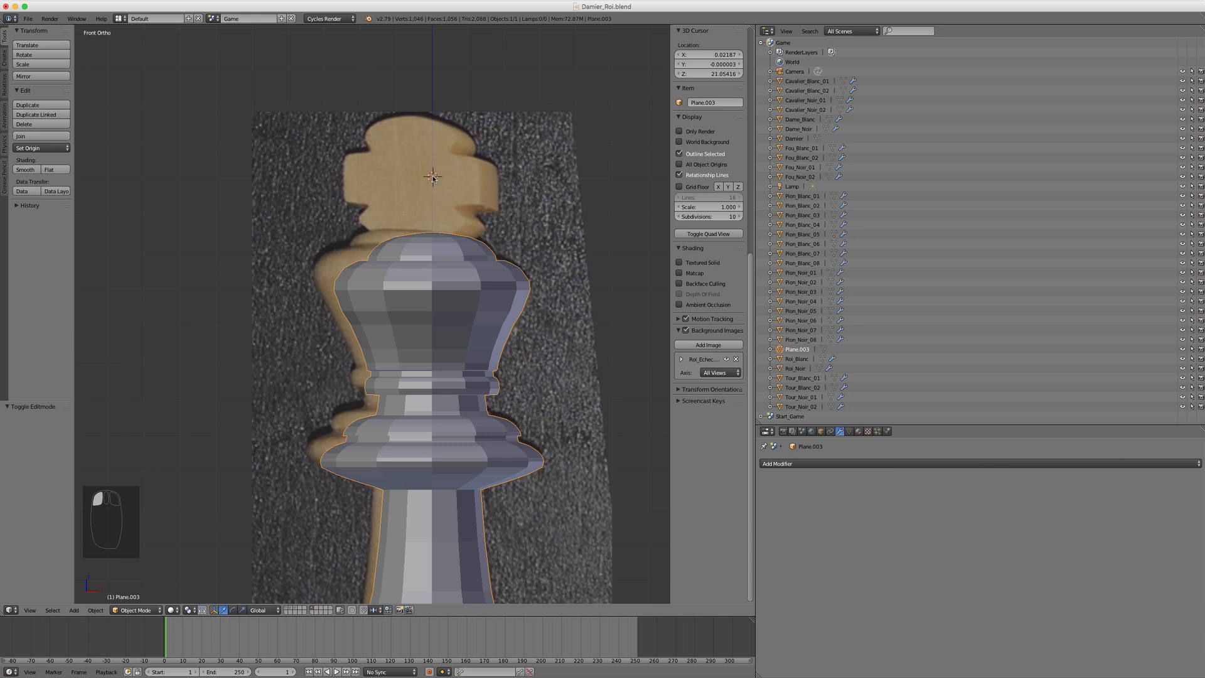
- Add a mesh plane at the 3D cursor and align it to the front view
{"action": "key", "text": "shift+a"}
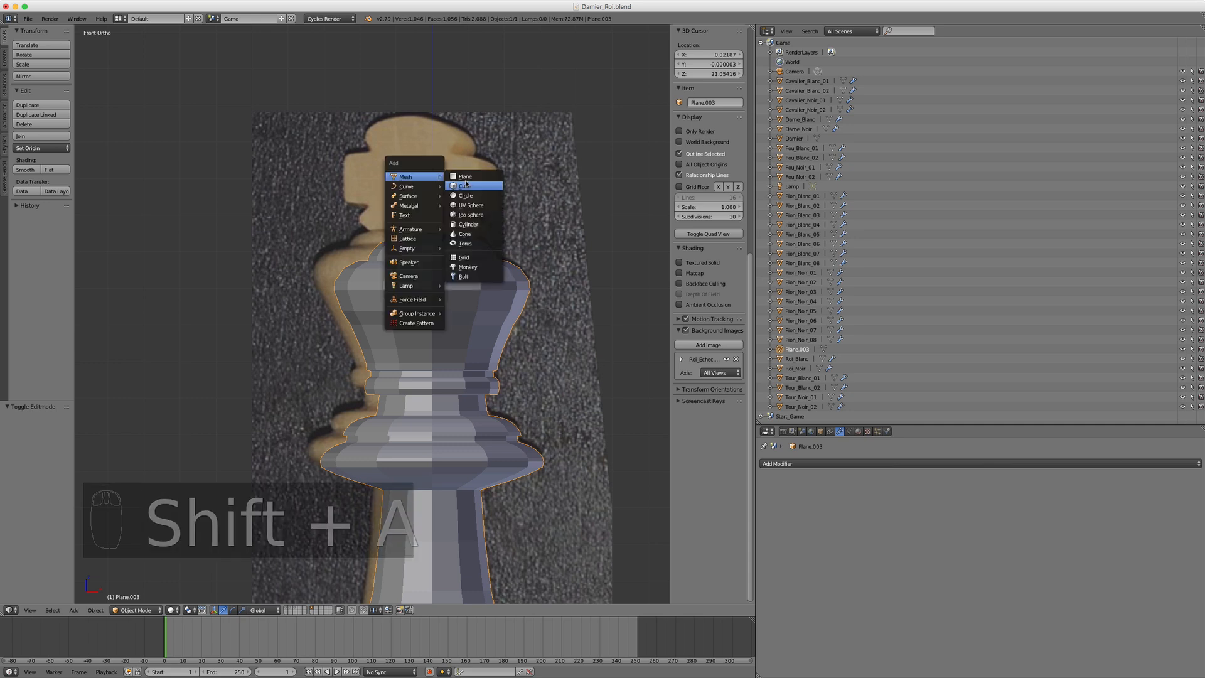
{"action": "left_click", "coordinate": [465, 177]}
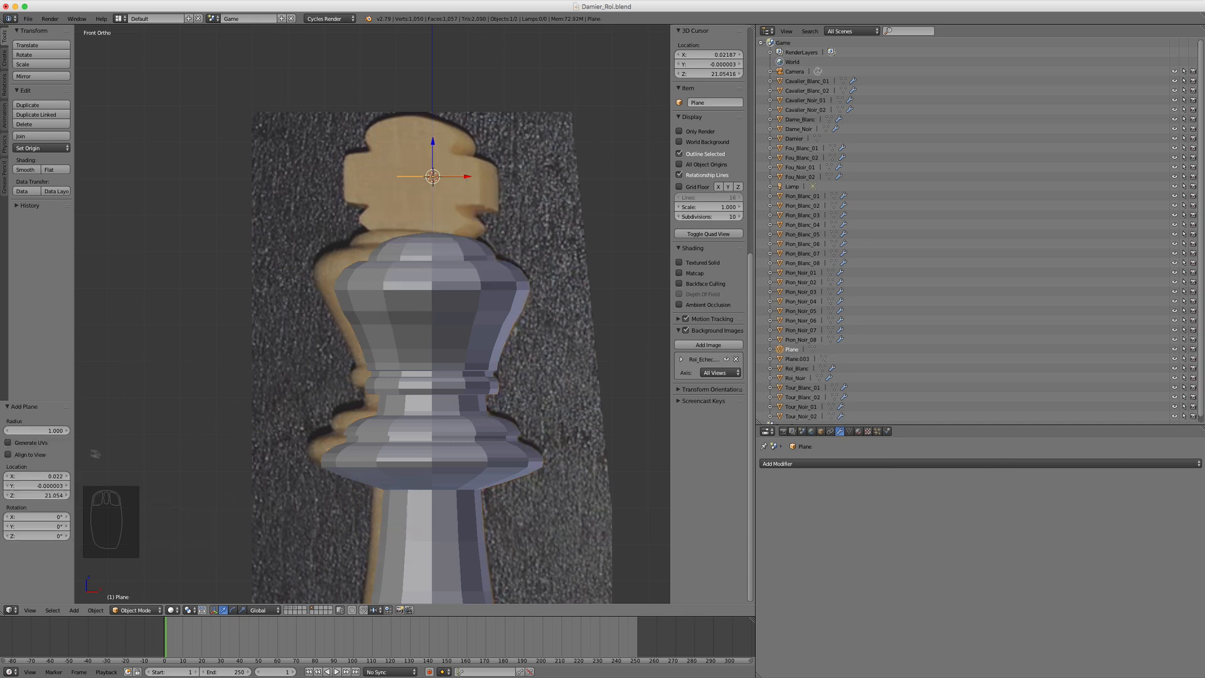
{"action": "left_click", "coordinate": [9, 455]}
- Scale up the plane to roughly the cross's height and shift it slightly along X to centre it on the reference
{"action": "scroll", "coordinate": [420, 155], "scroll_direction": "up", "scroll_amount": 1}
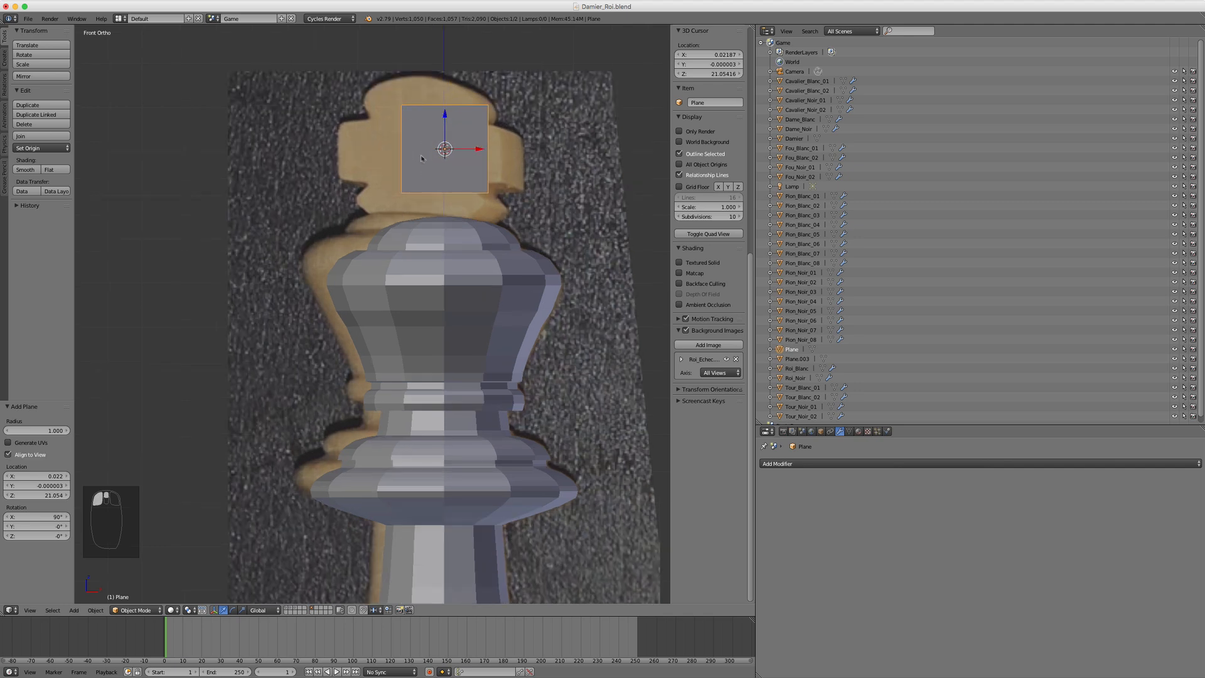
{"action": "key", "text": "s"}
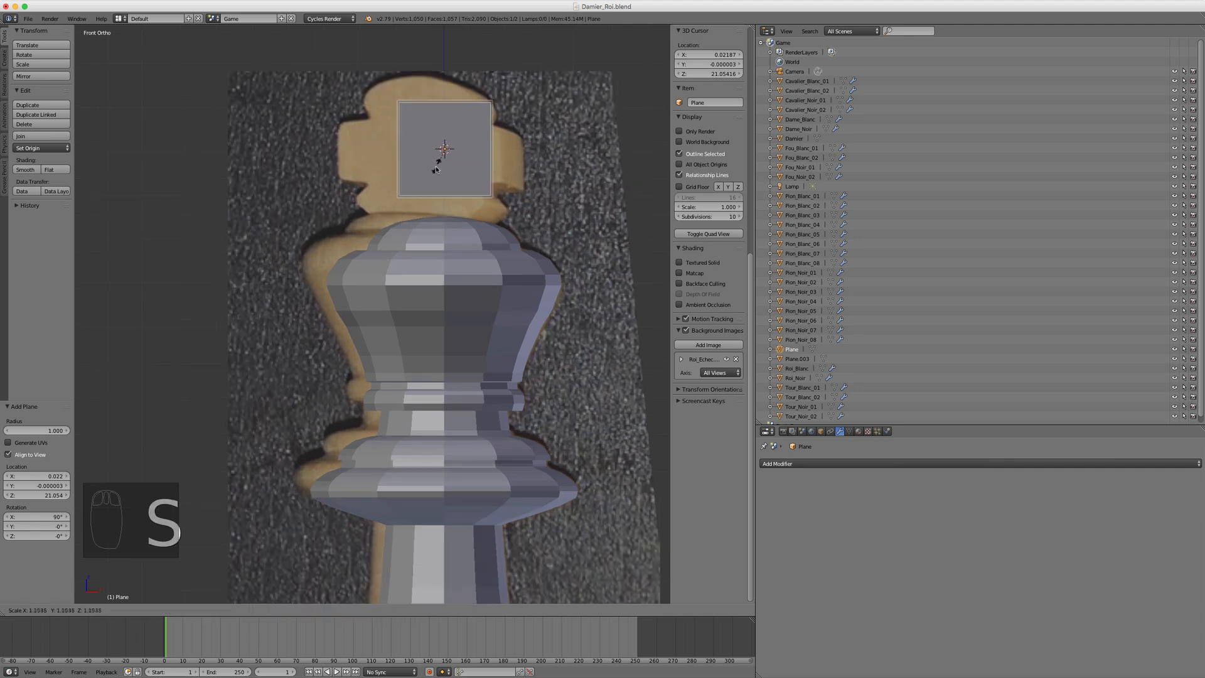
{"action": "left_click", "coordinate": [496, 174]}
{"action": "left_click_drag", "start_coordinate": [487, 154], "coordinate": [468, 152]}
- In Edit Mode, divide the plane into a 3 × 3 grid with two vertical and two horizontal loop cuts
{"action": "key", "text": "Tab"}
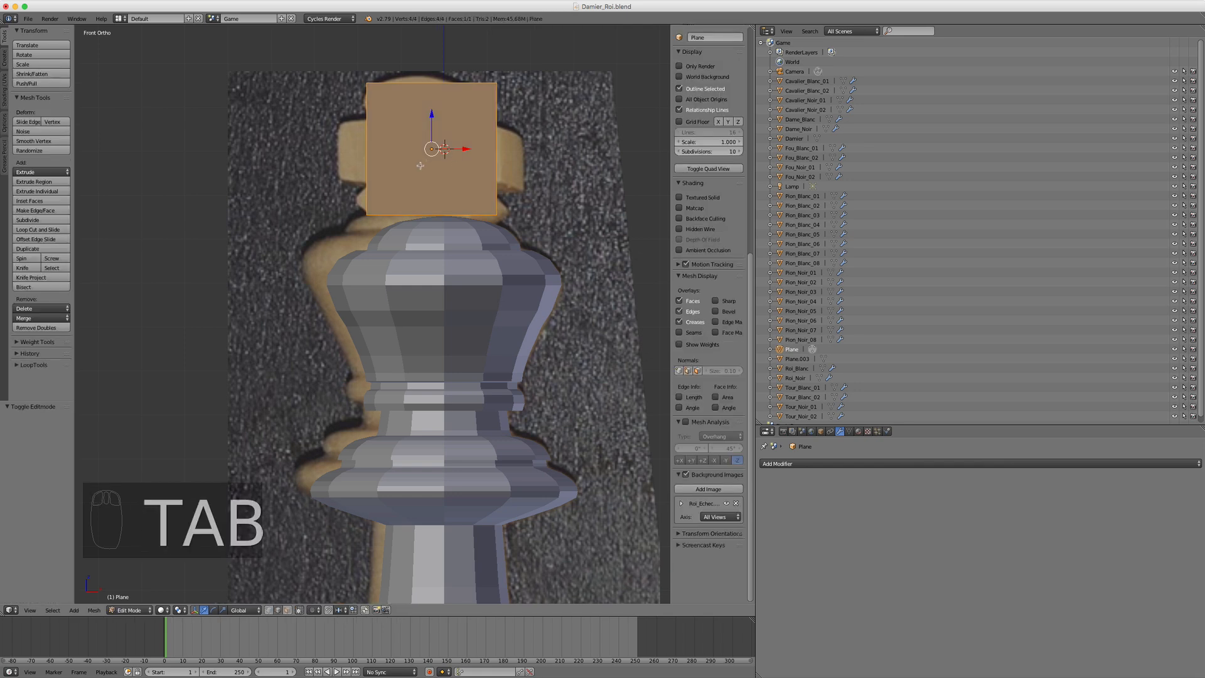
{"action": "key", "text": "ctrl+e"}
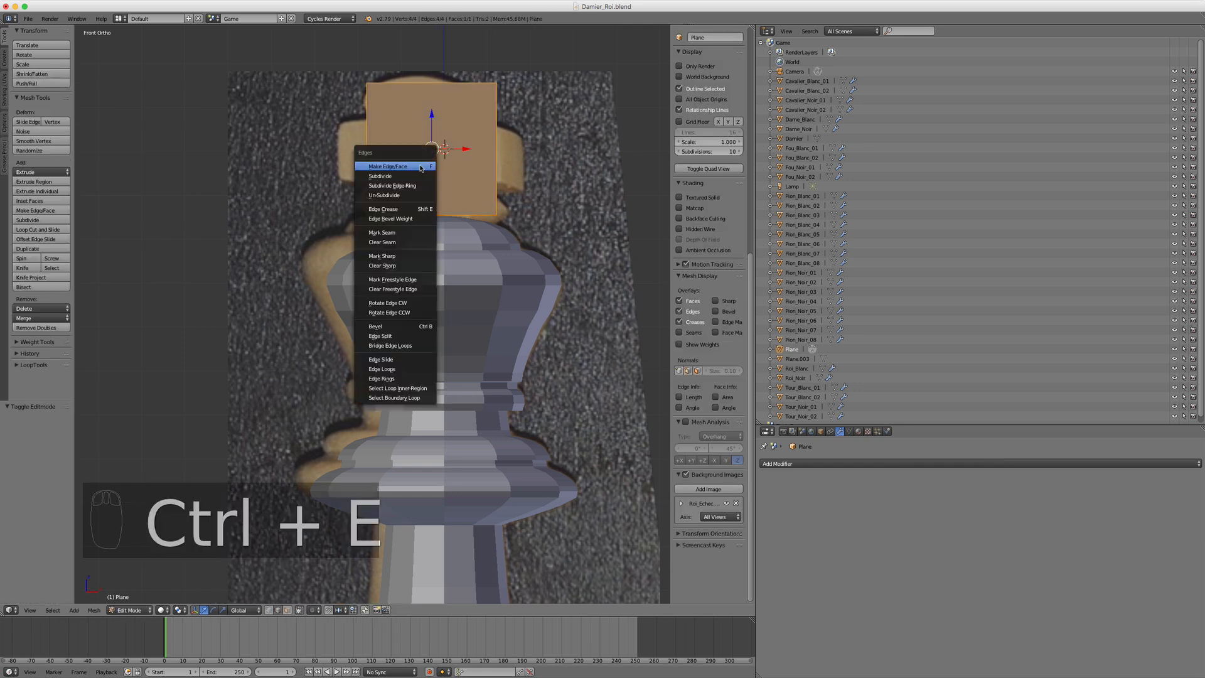
{"action": "key", "text": "ctrl+r"}
{"action": "scroll", "coordinate": [428, 202], "scroll_direction": "up", "scroll_amount": 1}
{"action": "left_click", "coordinate": [429, 202]}
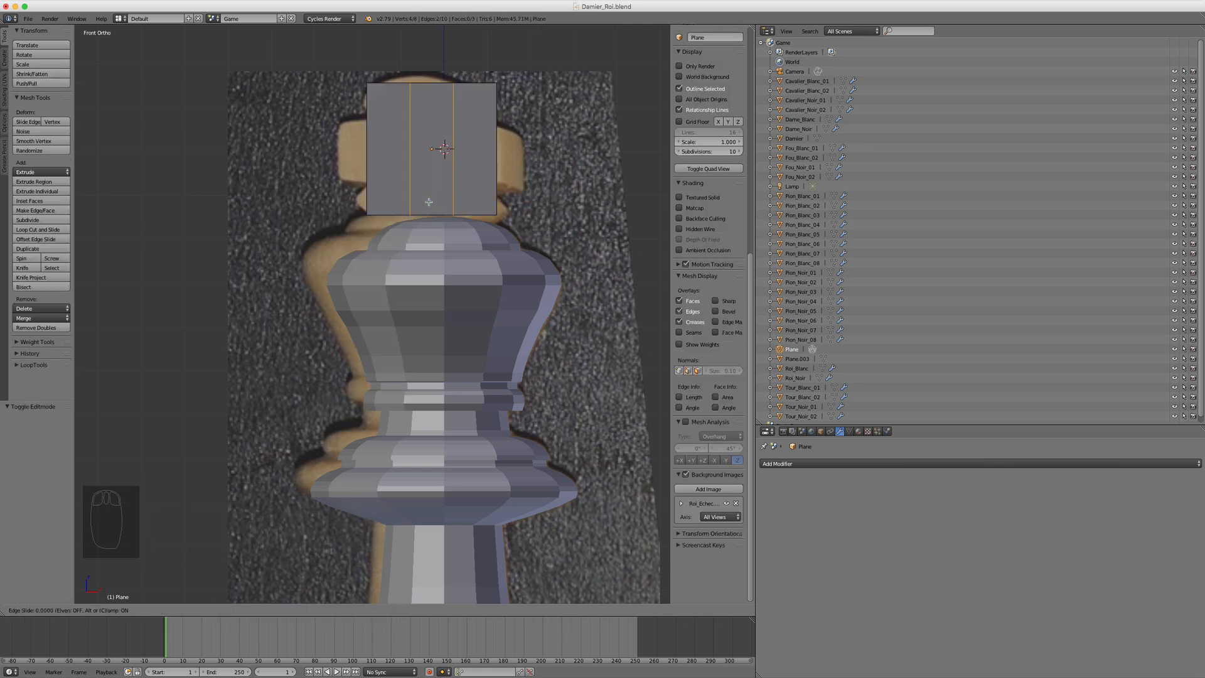
{"action": "right_click", "coordinate": [431, 152]}
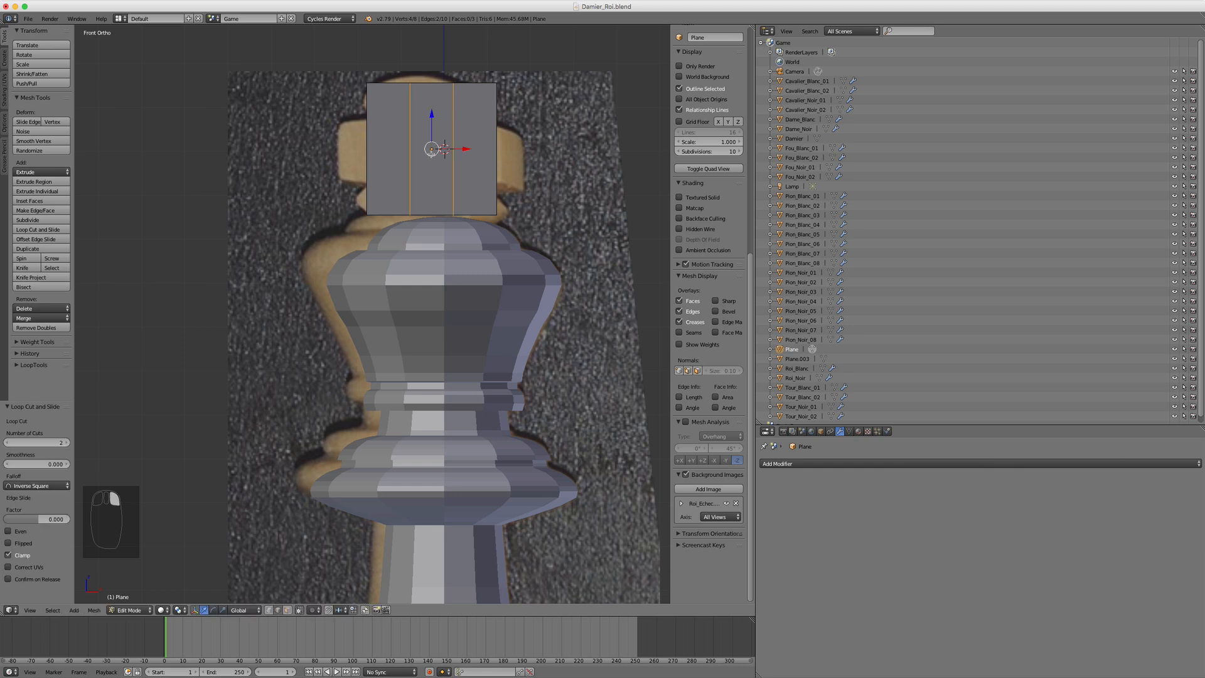
{"action": "key", "text": "ctrl+r"}
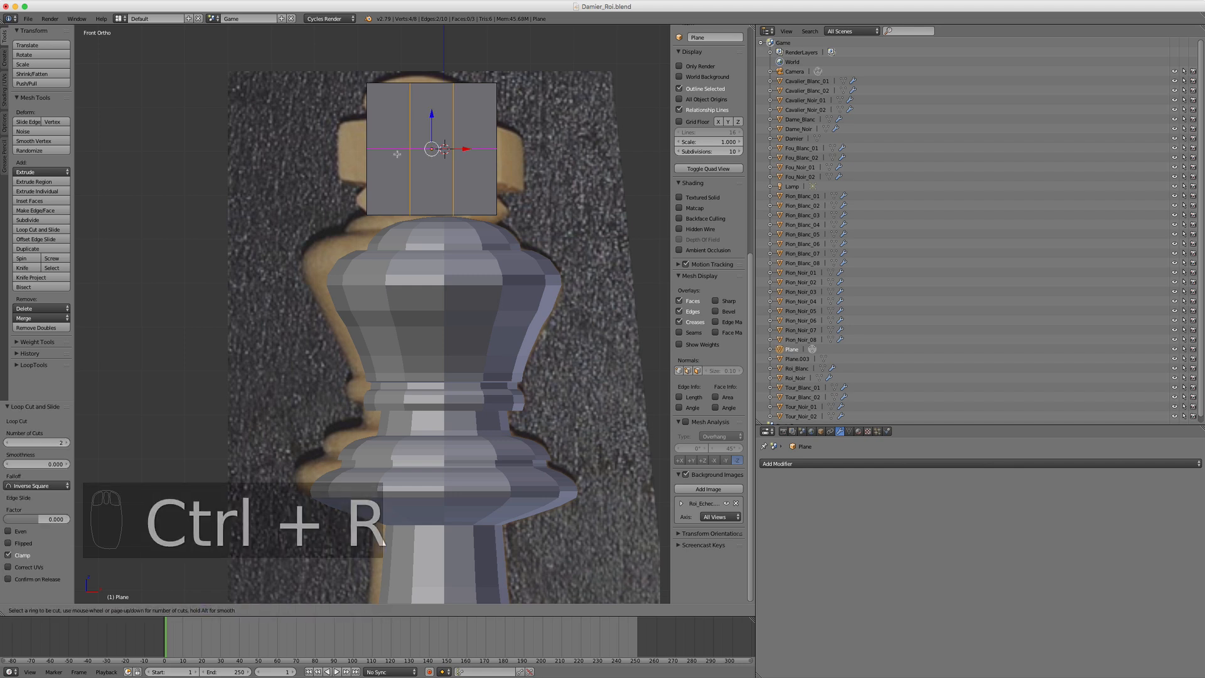
{"action": "left_click", "coordinate": [396, 154]}
{"action": "left_click", "coordinate": [399, 151]}
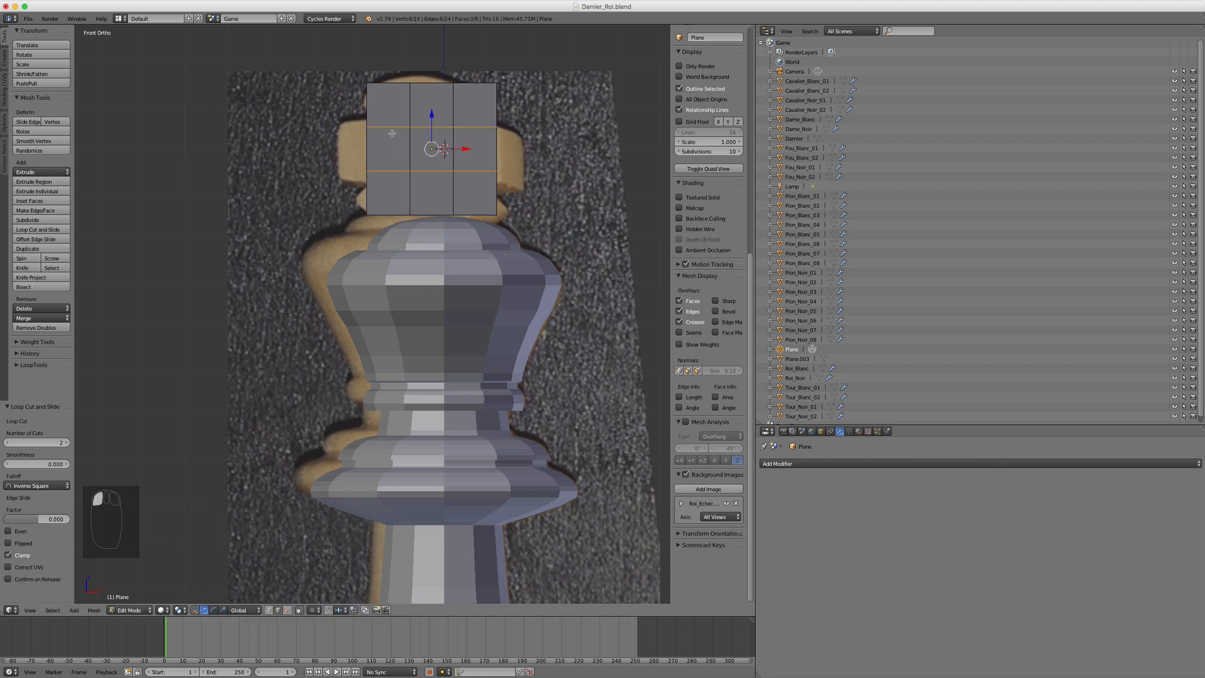
- Switch to vertex selection and delete the four corner vertices of the plane's grid, leaving a cross shape
{"action": "key", "text": "ctrl+Tab"}
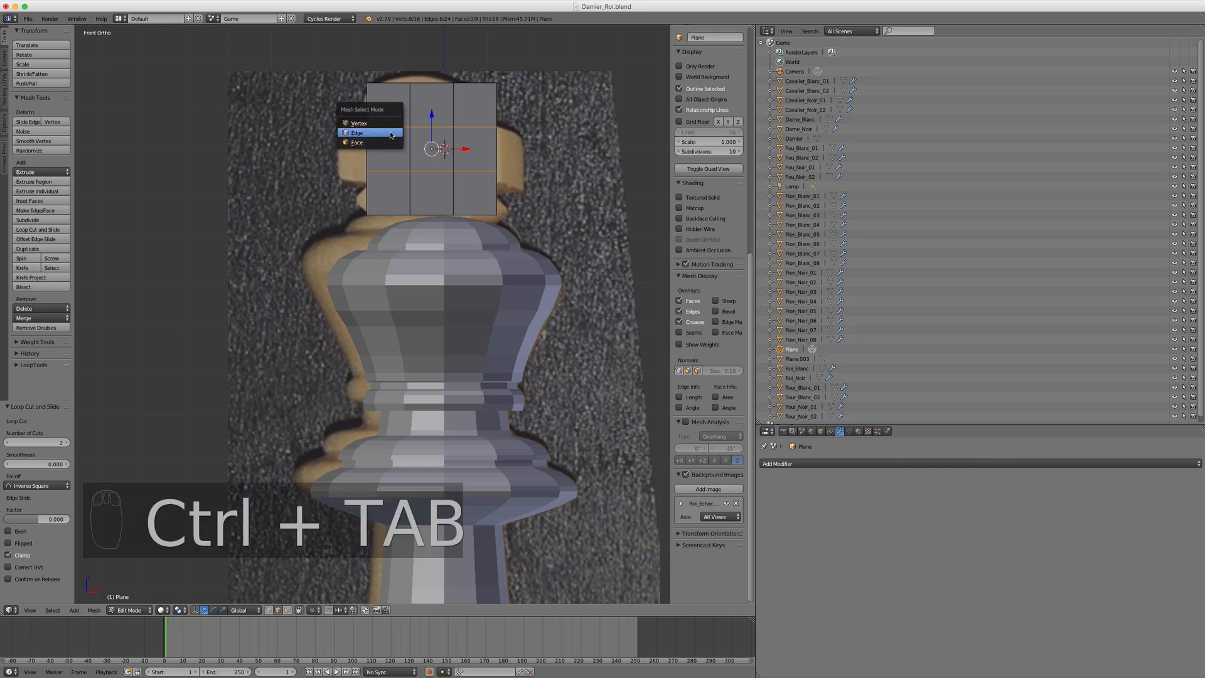
{"action": "left_click", "coordinate": [387, 118]}
{"action": "right_click", "coordinate": [368, 84]}
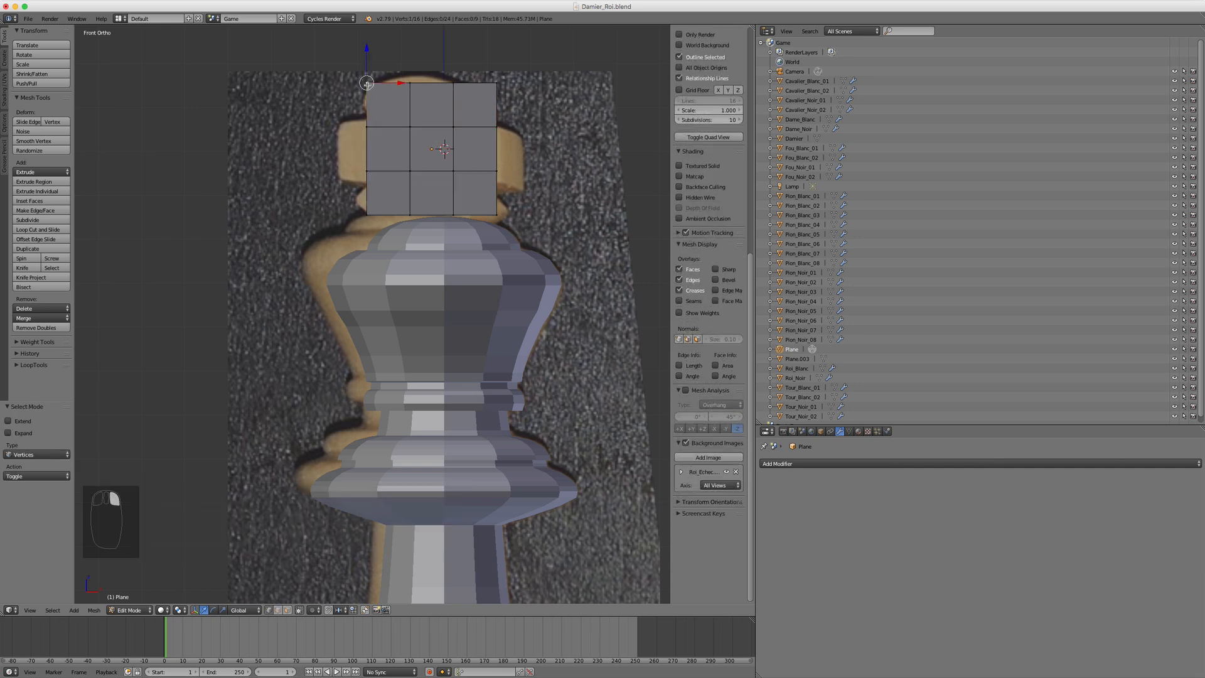
{"action": "right_click", "coordinate": [493, 85], "text": "shift"}
{"action": "right_click", "coordinate": [369, 214], "text": "shift"}
{"action": "right_click", "coordinate": [497, 214], "text": "shift"}
{"action": "key", "text": "x"}
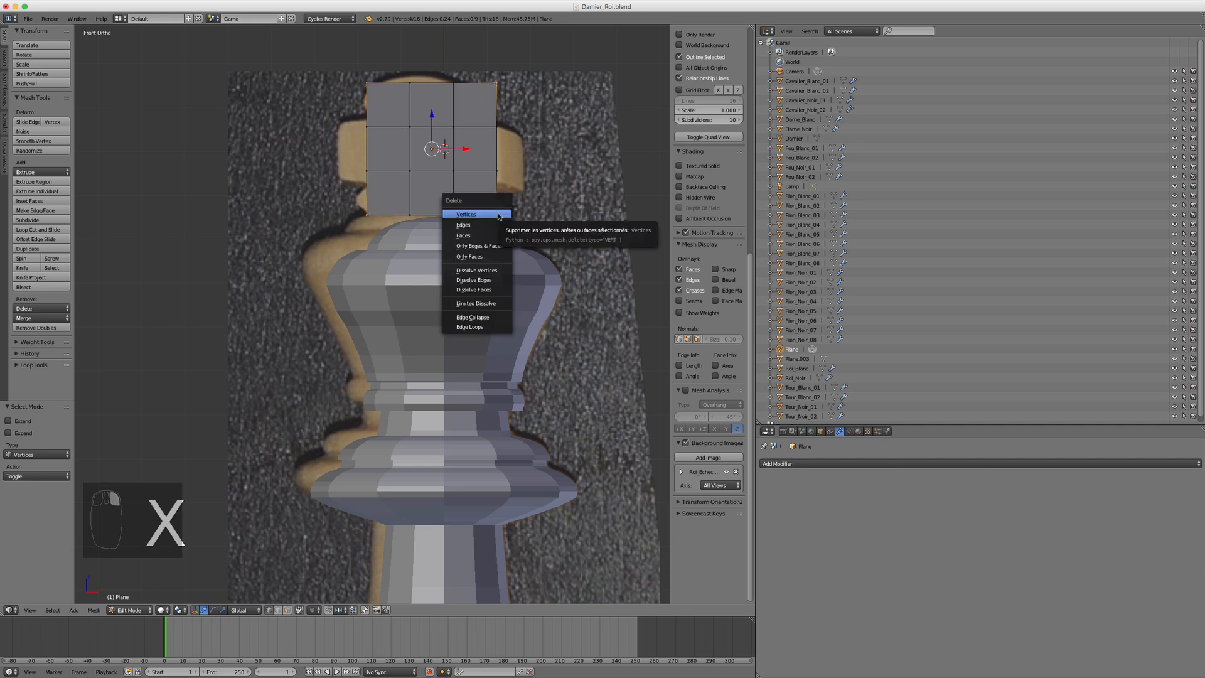
{"action": "left_click", "coordinate": [496, 211]}
- Select all faces of the flat cross and extrude them about 0.59 along the negative Y axis
{"action": "middle_click_drag", "start_coordinate": [392, 176], "coordinate": [412, 156]}
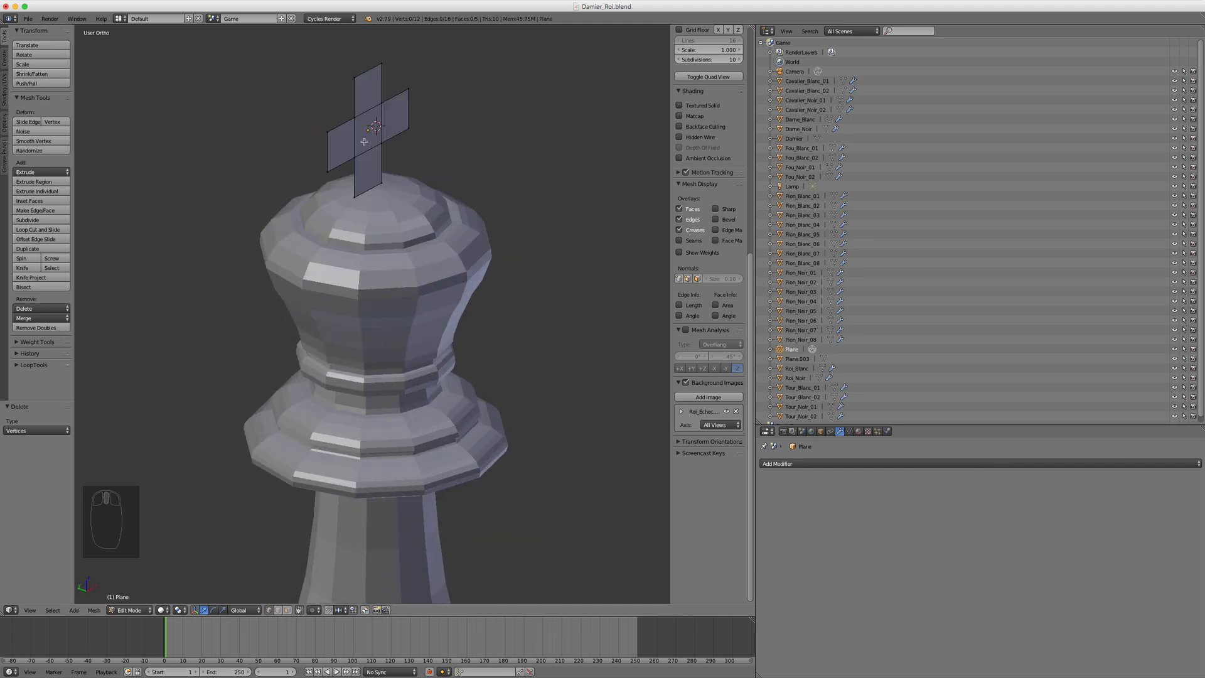
{"action": "key", "text": "a"}
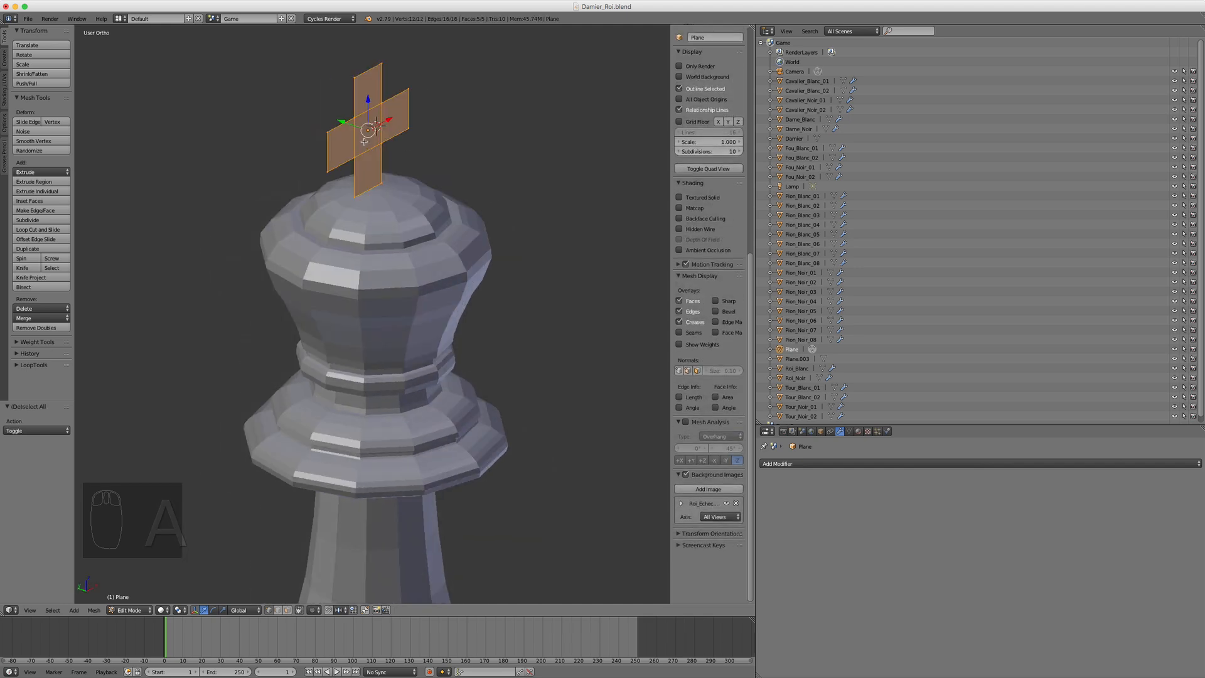
{"action": "key", "text": "e"}
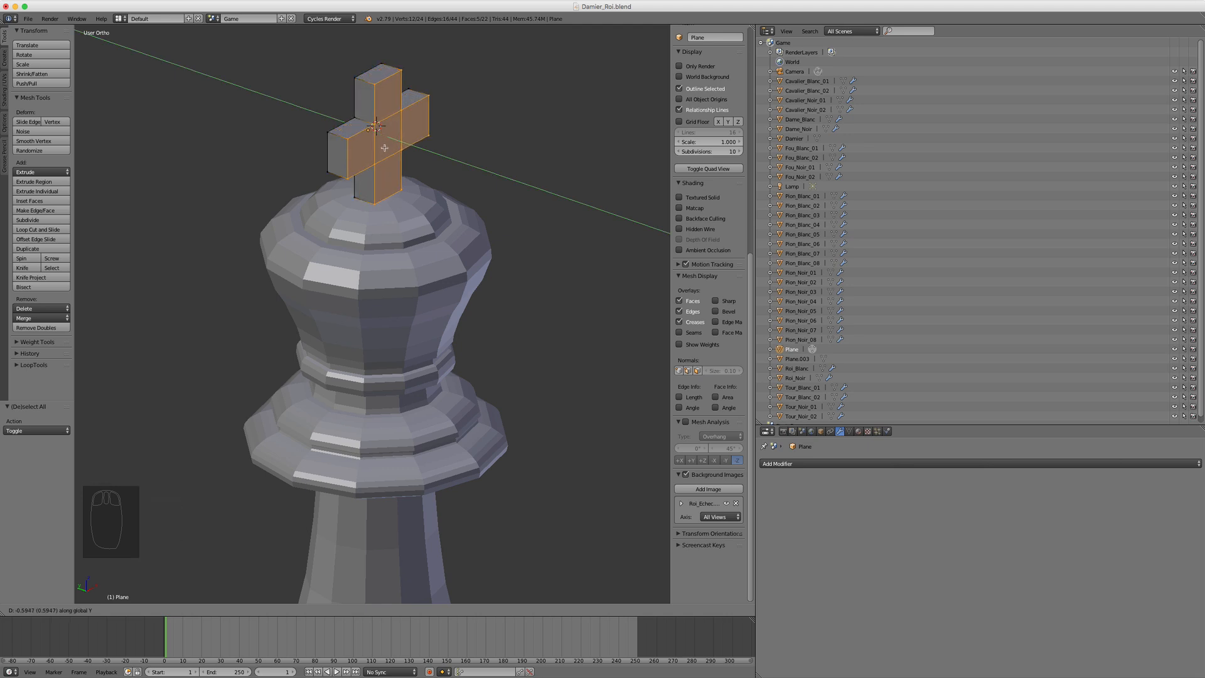
{"action": "left_click", "coordinate": [384, 149]}
- Try to move only the cross's extruded front faces about 0.107 along X, and undo the move
{"action": "middle_click_drag", "start_coordinate": [395, 157], "coordinate": [491, 256]}
{"action": "scroll", "coordinate": [476, 143], "scroll_direction": "up", "scroll_amount": 3}
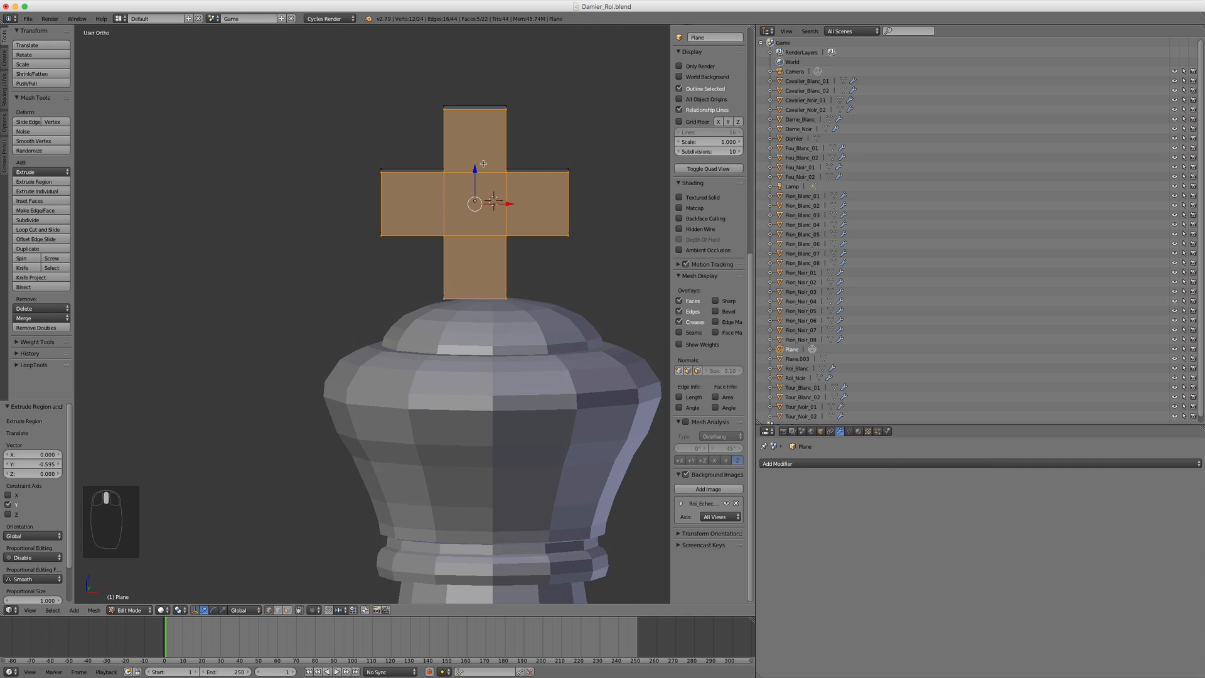
{"action": "scroll", "coordinate": [484, 164], "scroll_direction": "up", "scroll_amount": 1}
{"action": "middle_click_drag", "start_coordinate": [507, 154], "coordinate": [430, 172], "text": "shift"}
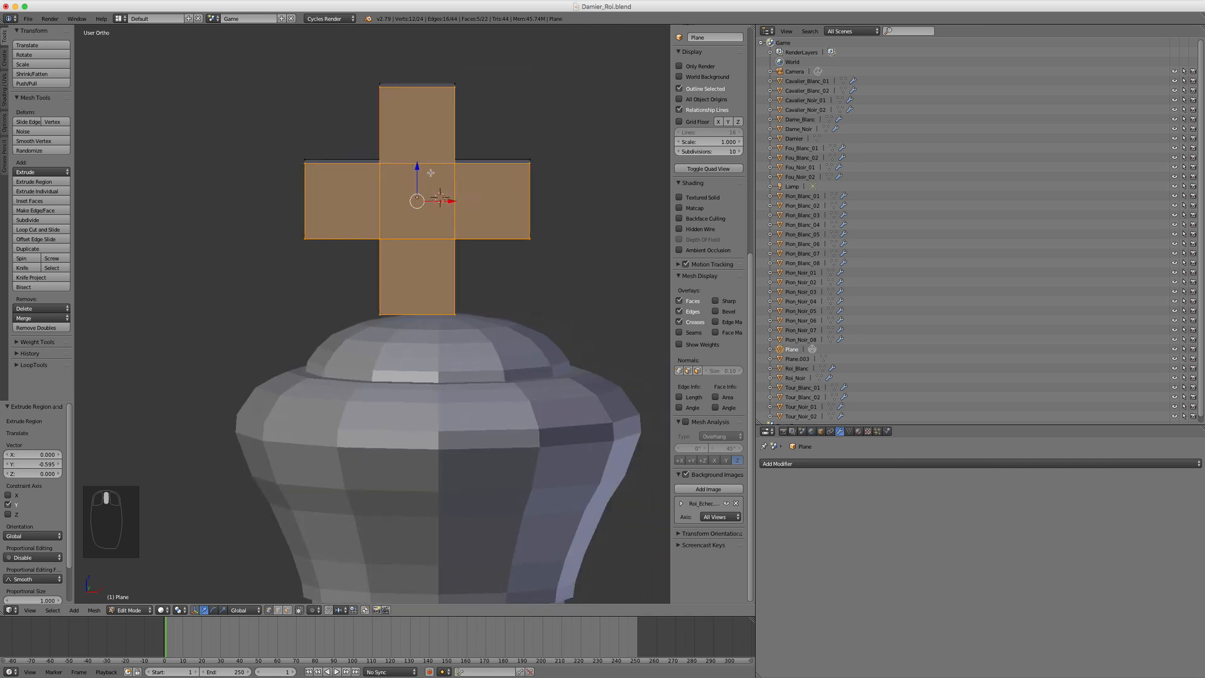
{"action": "key", "text": "g"}
{"action": "key", "text": "x"}
{"action": "left_click", "coordinate": [458, 201]}
{"action": "key", "text": "super"}
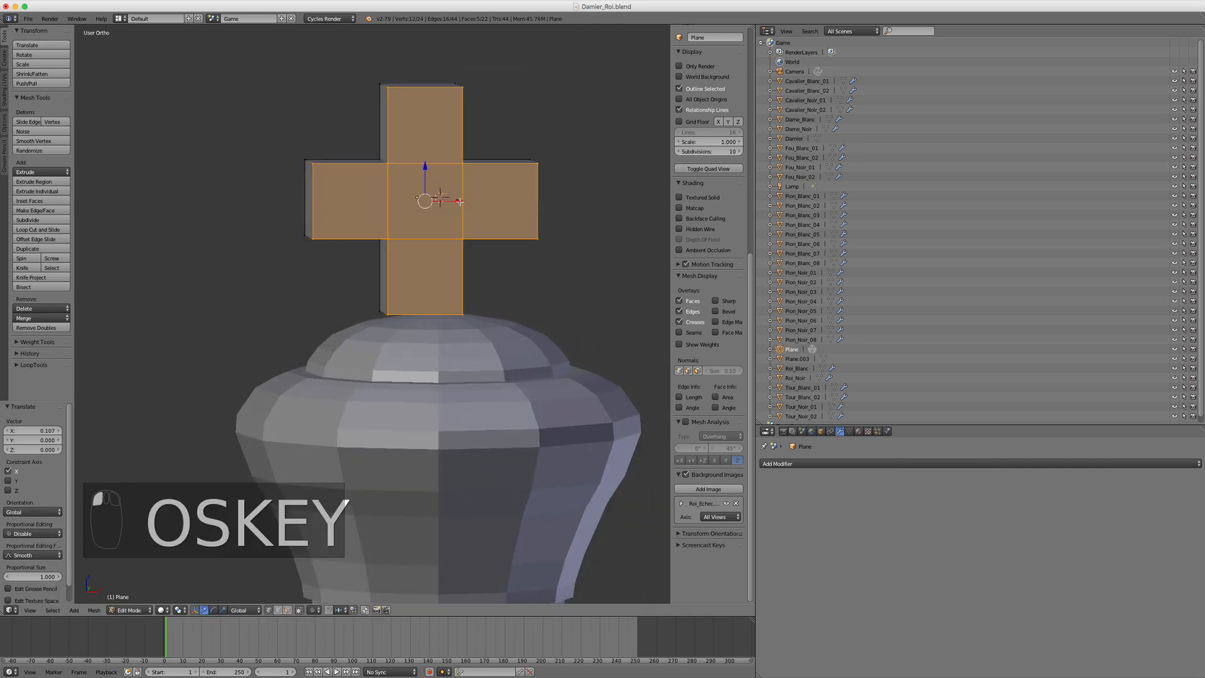
{"action": "key", "text": "super+z"}
- Select the whole cross mesh and move it about 0.26 along X to centre it on the king's head
{"action": "key", "text": "a"}
{"action": "key", "text": "a"}
{"action": "key", "text": "a"}
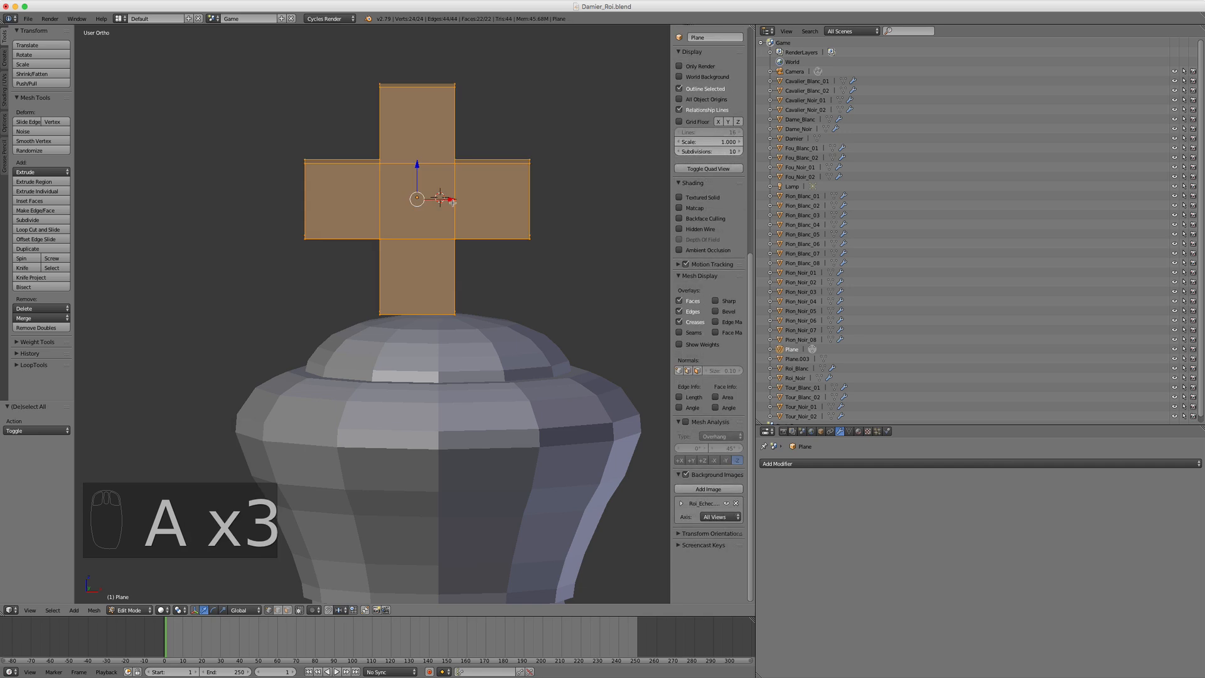
{"action": "left_click_drag", "start_coordinate": [447, 200], "coordinate": [466, 199]}
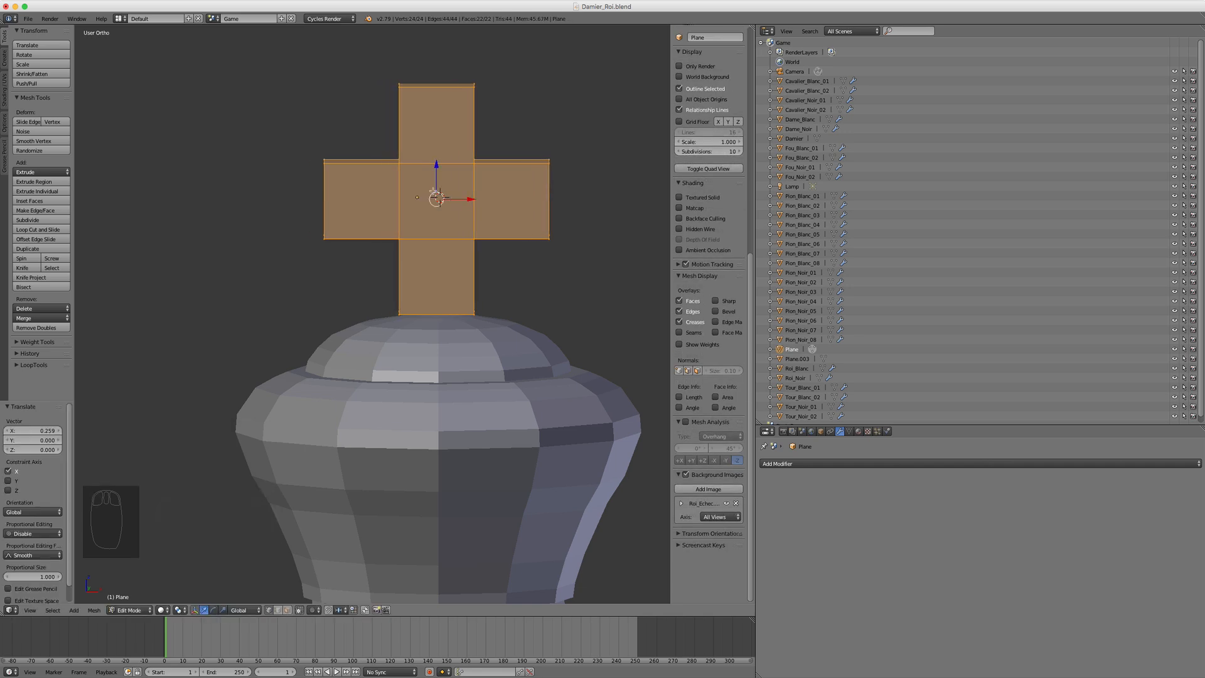
- Bevel all edges of the cross with 2 segments and an offset of about 0.045, and return to Object Mode
{"action": "key", "text": "ctrl+b"}
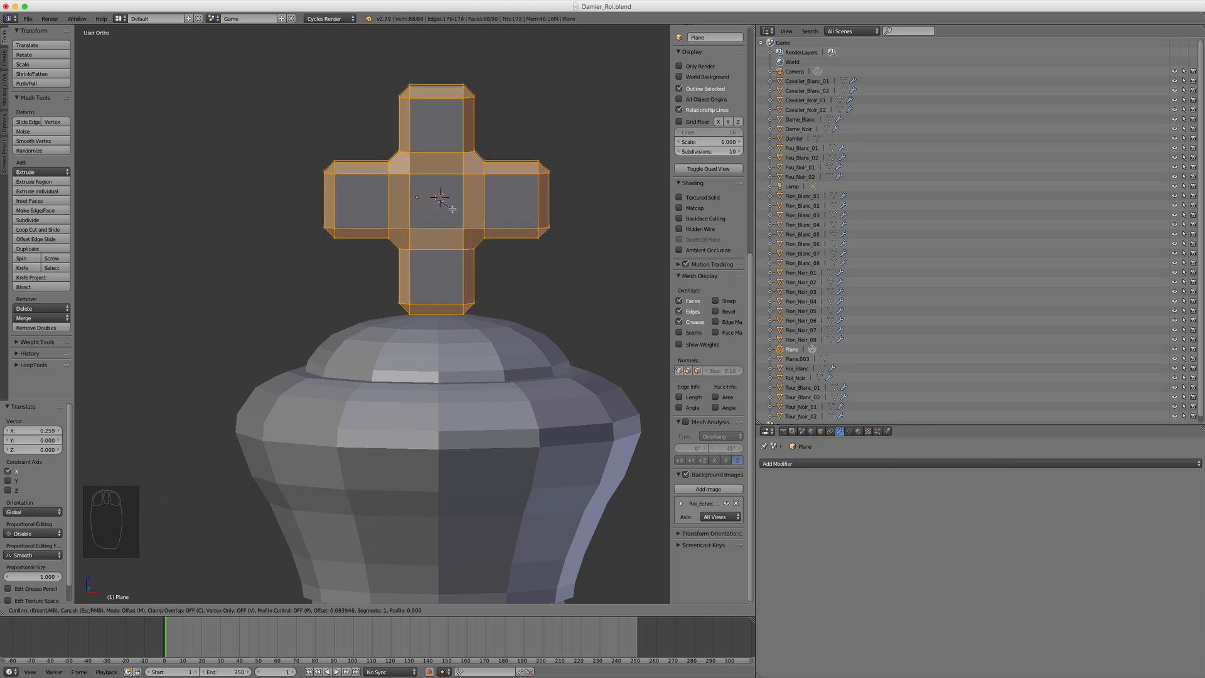
{"action": "scroll", "coordinate": [449, 206], "scroll_direction": "up", "scroll_amount": 1}
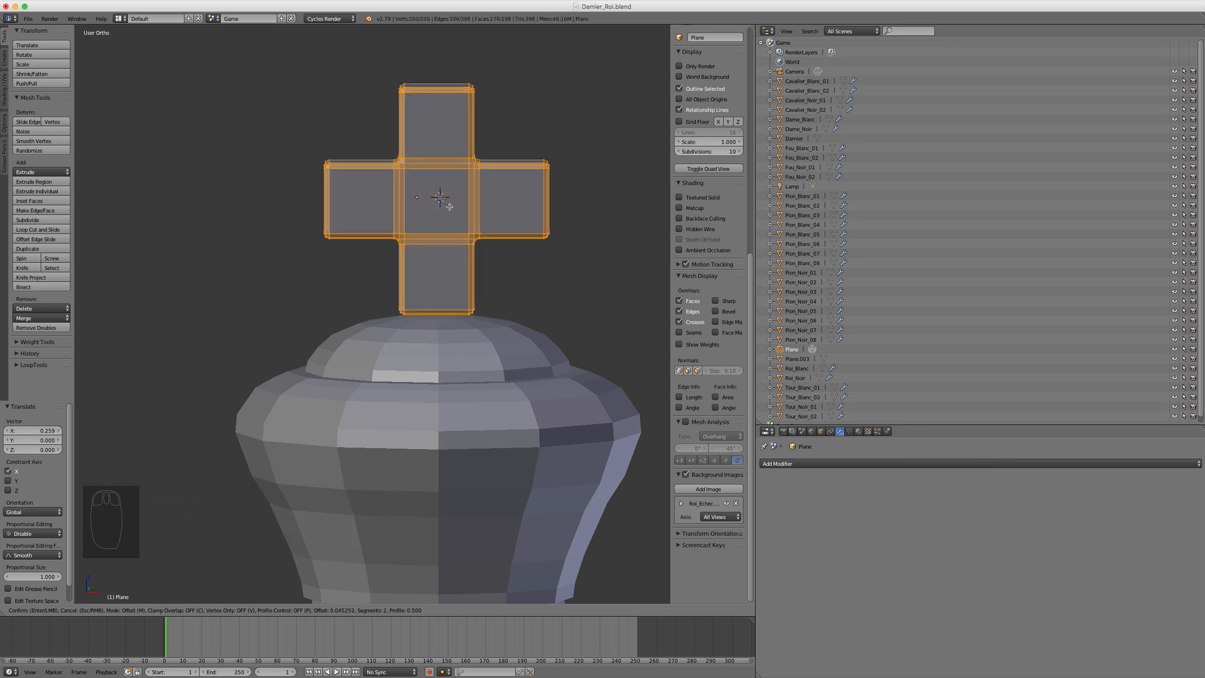
{"action": "left_click", "coordinate": [450, 206]}
{"action": "middle_click_drag", "start_coordinate": [449, 205], "coordinate": [396, 183]}
{"action": "key", "text": "Tab"}
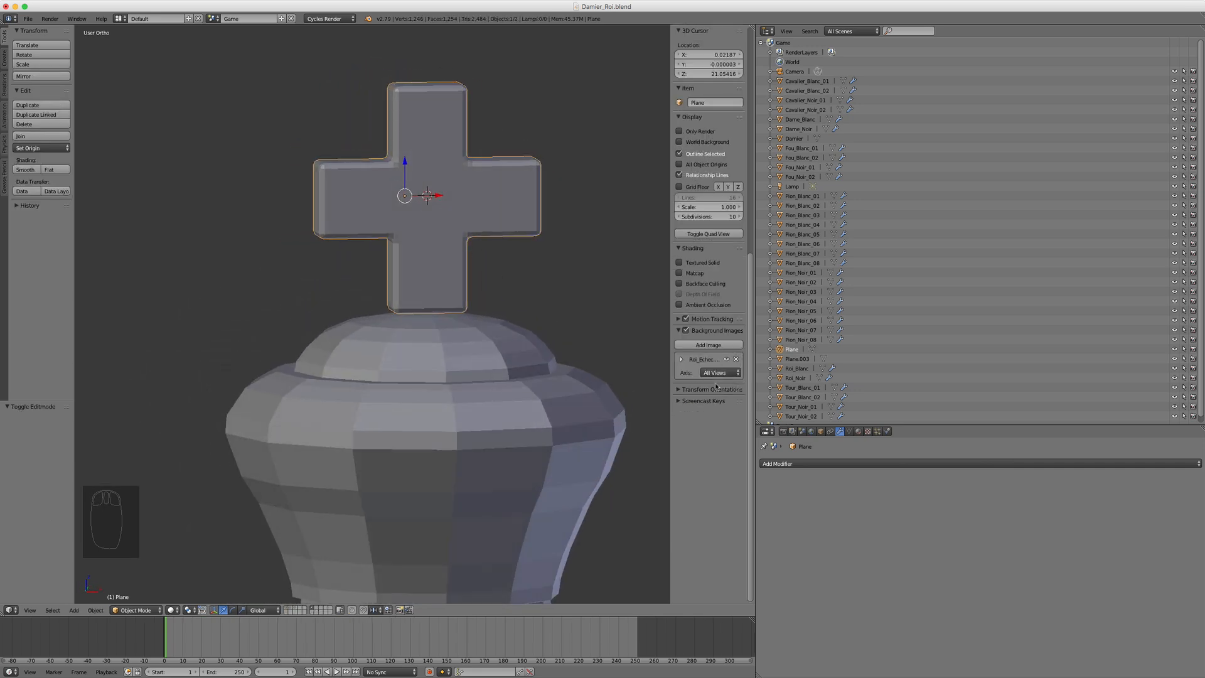
- Try a Subdivision Surface modifier with 2 view subdivisions on the cross, and remove it
{"action": "left_click", "coordinate": [811, 464]}
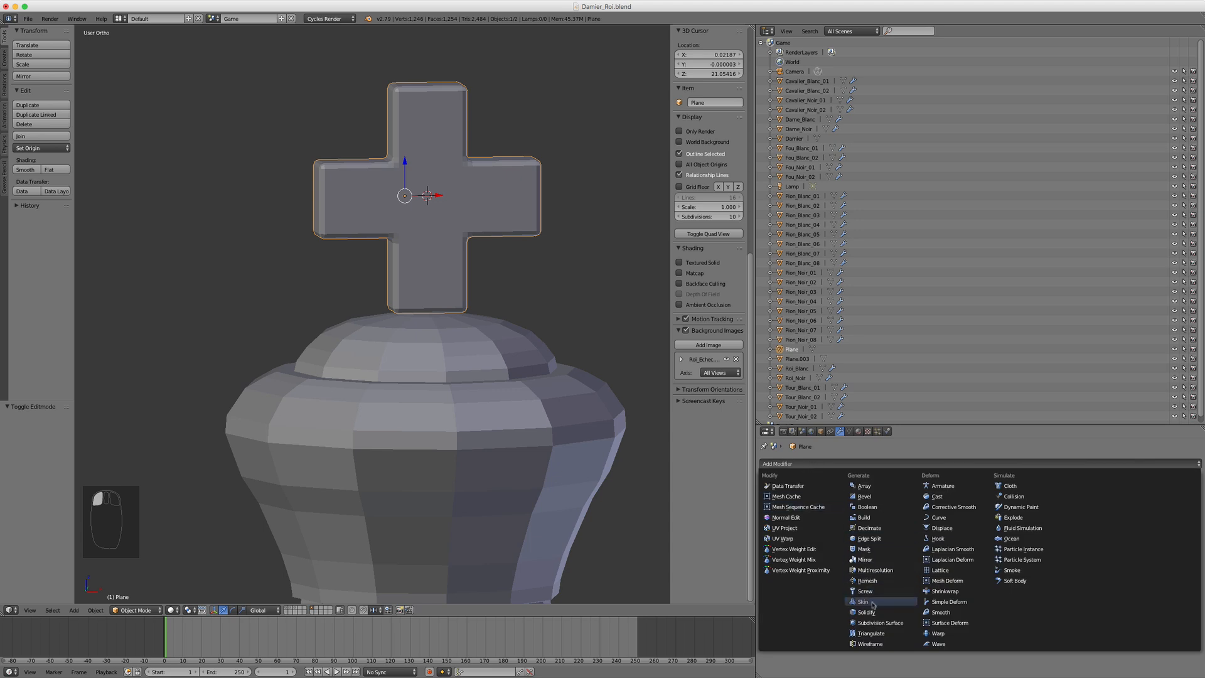
{"action": "left_click", "coordinate": [879, 623]}
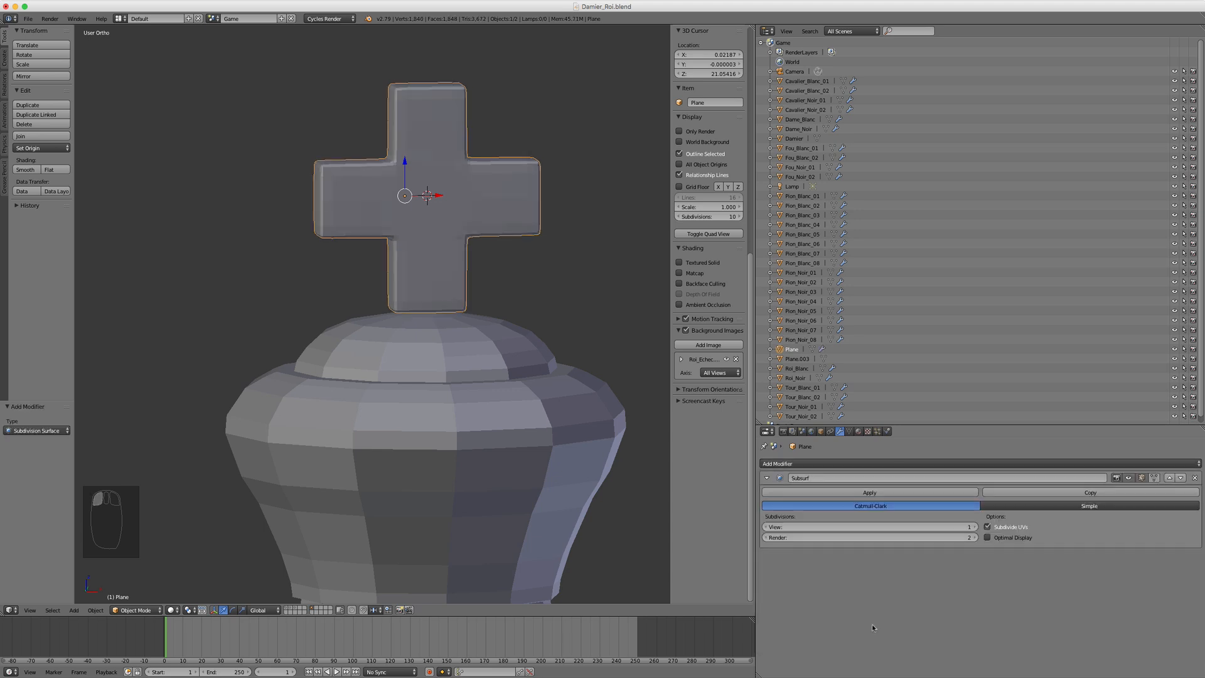
{"action": "left_click", "coordinate": [975, 527]}
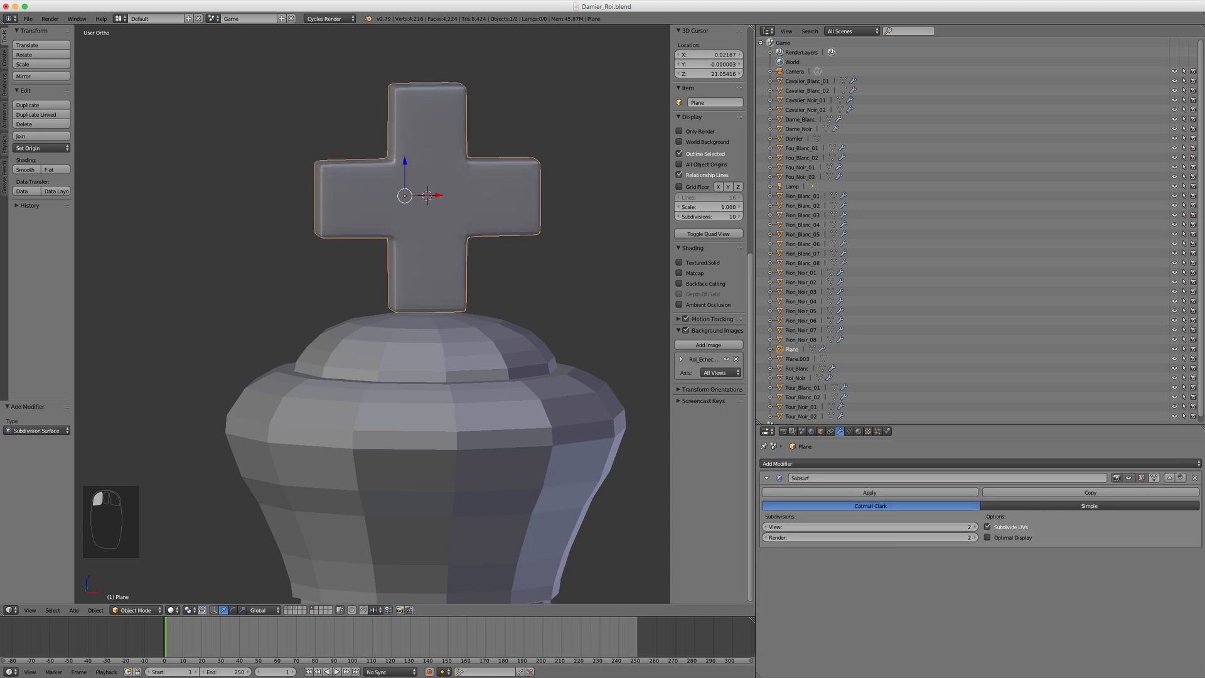
{"action": "left_click", "coordinate": [1194, 478]}
- Enable Auto Smooth and Double Sided for the normals of the cross's mesh
{"action": "middle_click_drag", "start_coordinate": [454, 161], "coordinate": [477, 163]}
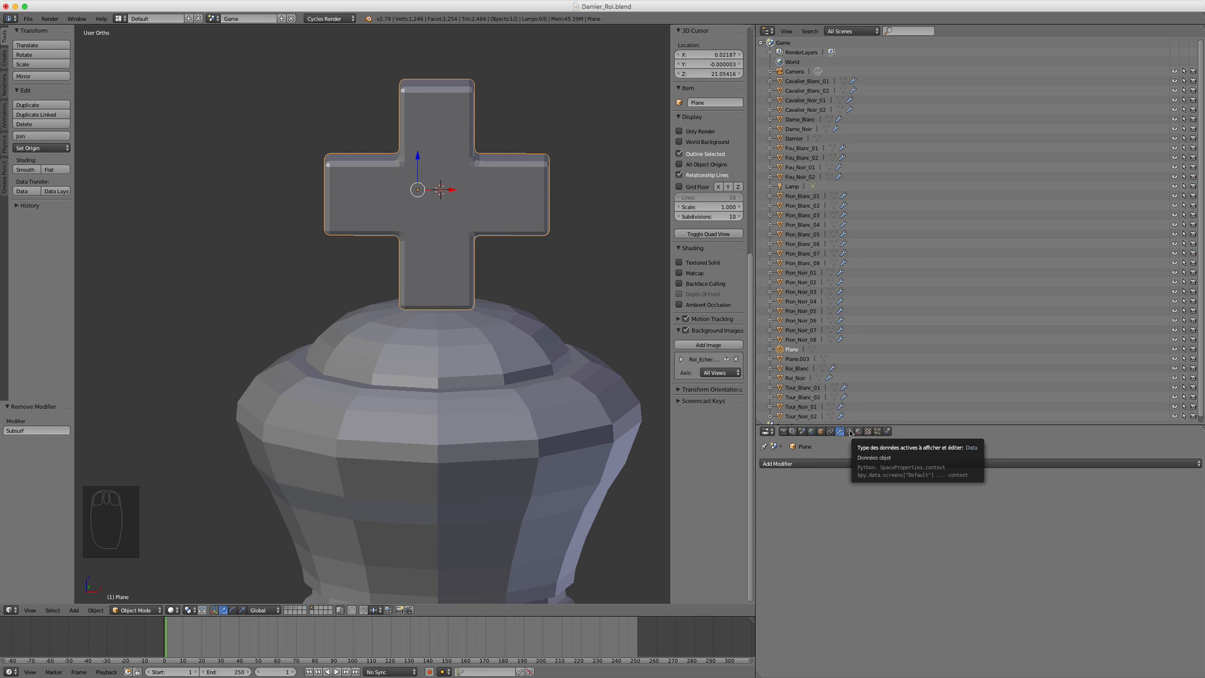
{"action": "left_click", "coordinate": [849, 431]}
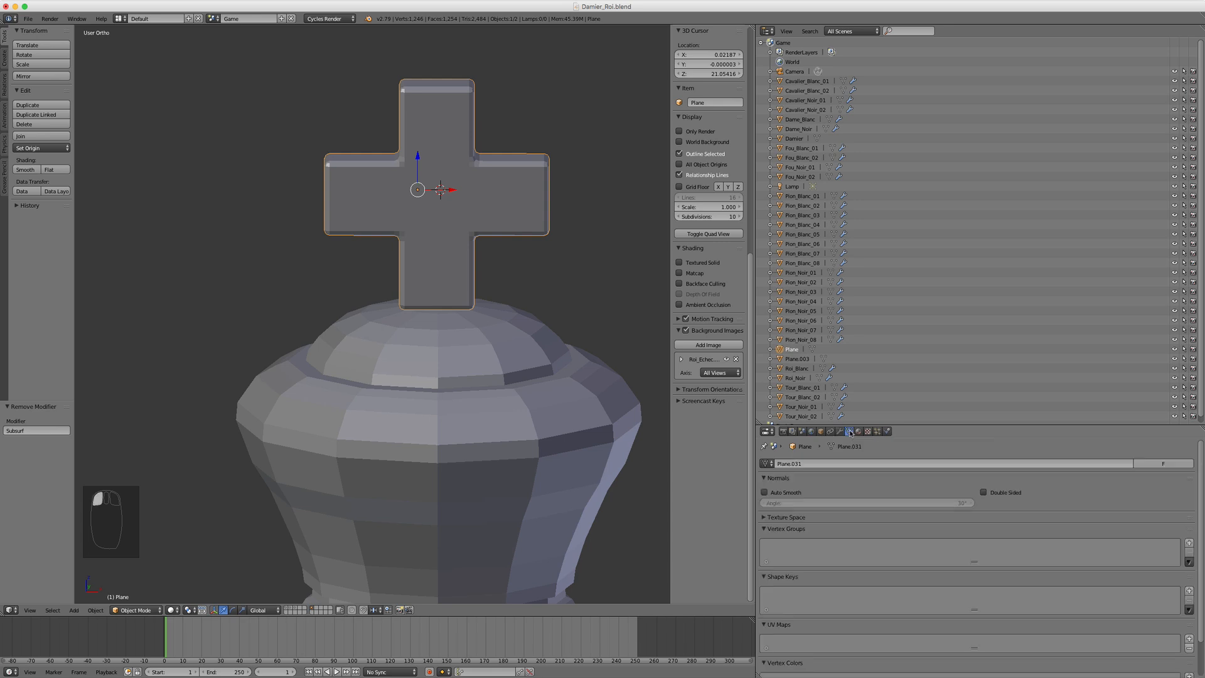
{"action": "left_click", "coordinate": [765, 493]}
{"action": "left_click", "coordinate": [983, 493]}
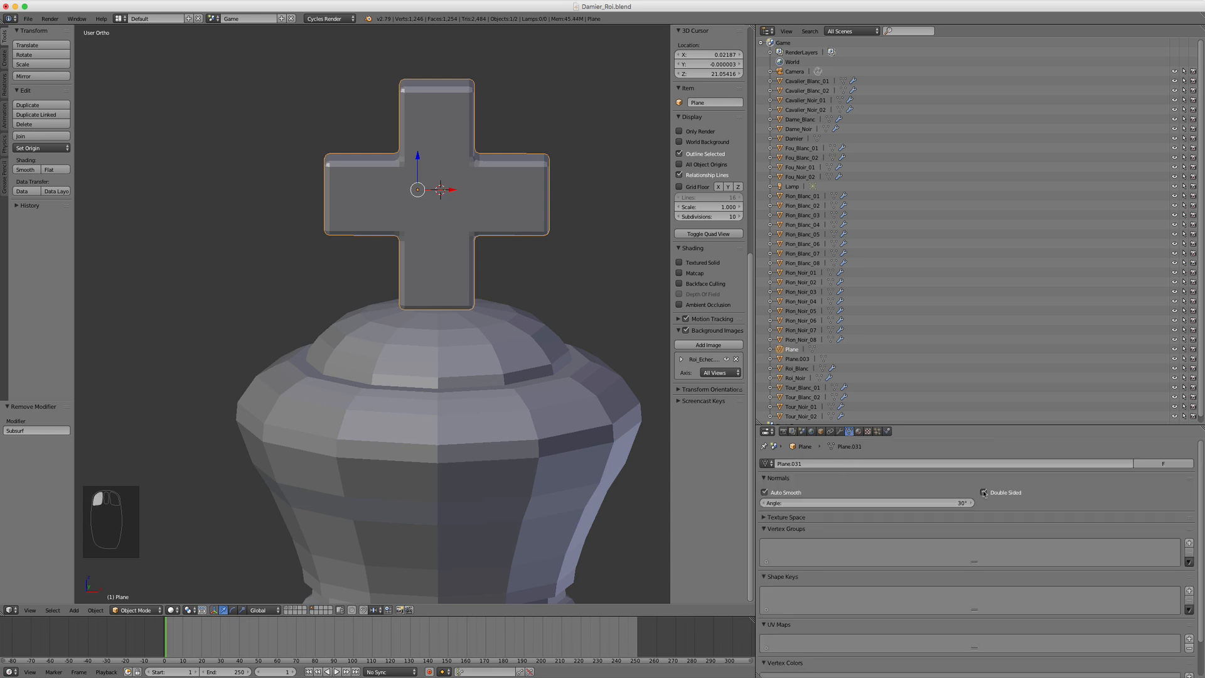
- Add a Subdivision Surface modifier with 2 view subdivisions to the king's body and shade it smooth
{"action": "mouse_move", "coordinate": [466, 294]}
{"action": "middle_mouse_down"}
{"action": "mouse_move", "coordinate": [512, 304]}
{"action": "mouse_move", "coordinate": [477, 301]}
{"action": "middle_mouse_up"}
{"action": "scroll", "coordinate": [474, 301], "scroll_direction": "down", "scroll_amount": 4}
{"action": "scroll", "coordinate": [464, 251], "scroll_direction": "up", "scroll_amount": 3}
{"action": "right_click", "coordinate": [456, 233]}
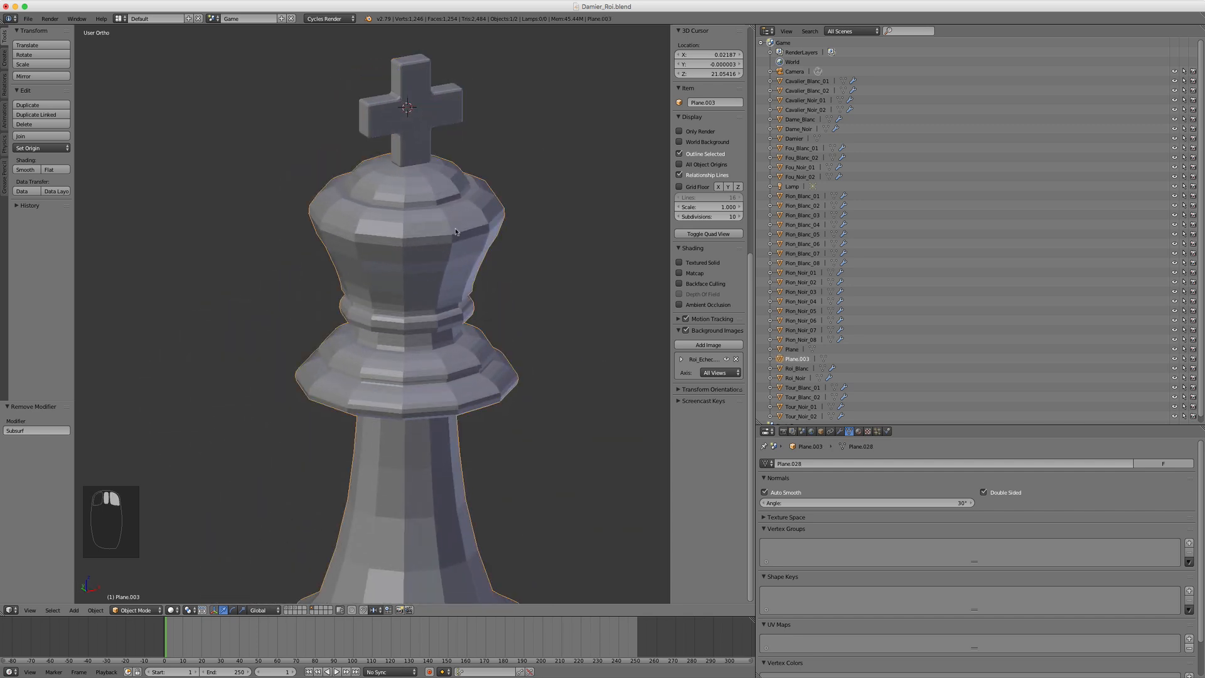
{"action": "left_click", "coordinate": [840, 431]}
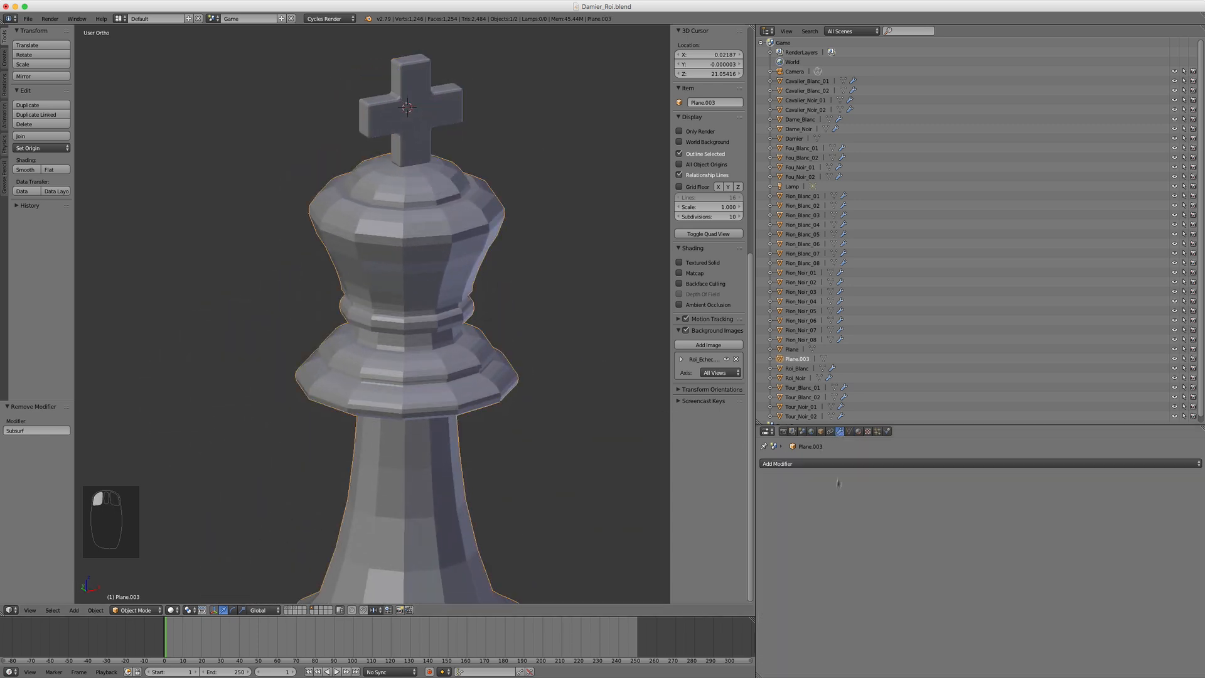
{"action": "left_click", "coordinate": [815, 466]}
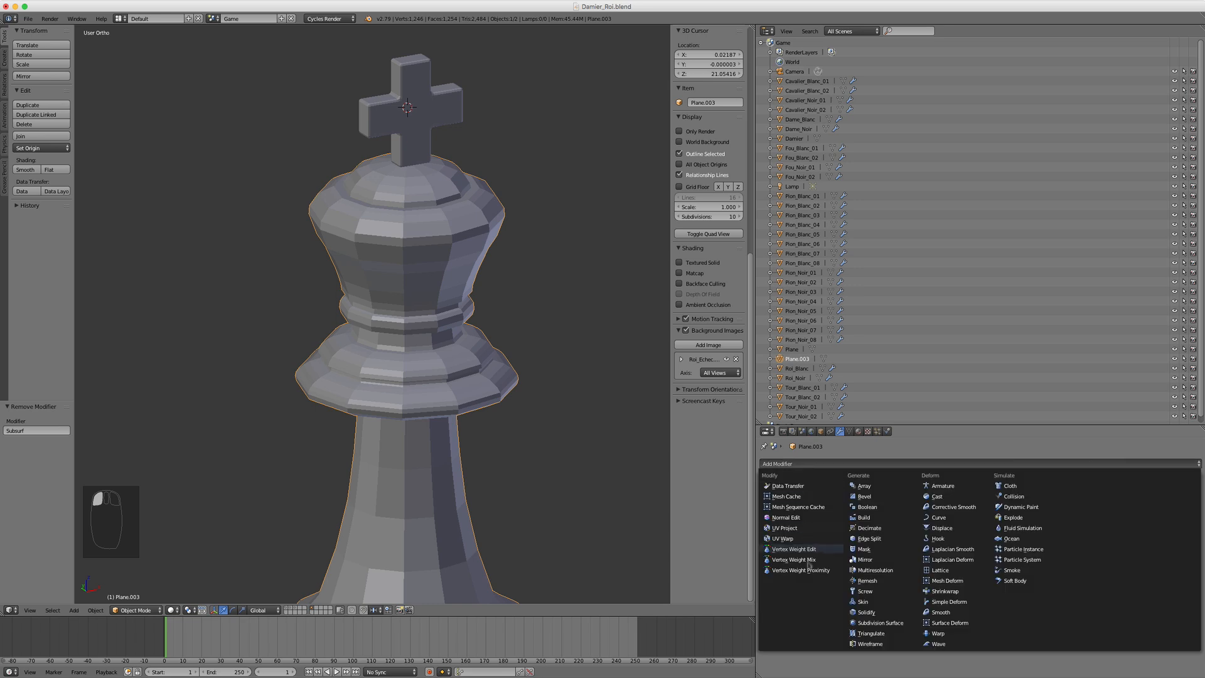
{"action": "left_click", "coordinate": [876, 623]}
{"action": "left_click", "coordinate": [974, 526]}
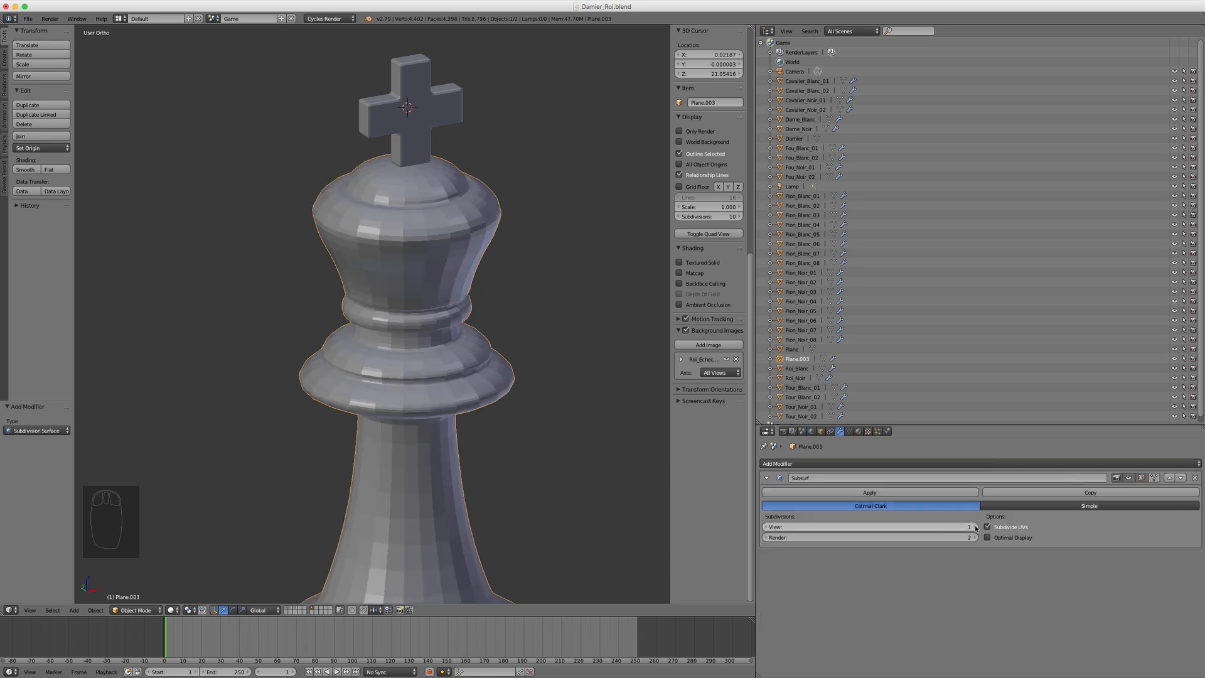
{"action": "left_click", "coordinate": [25, 169]}
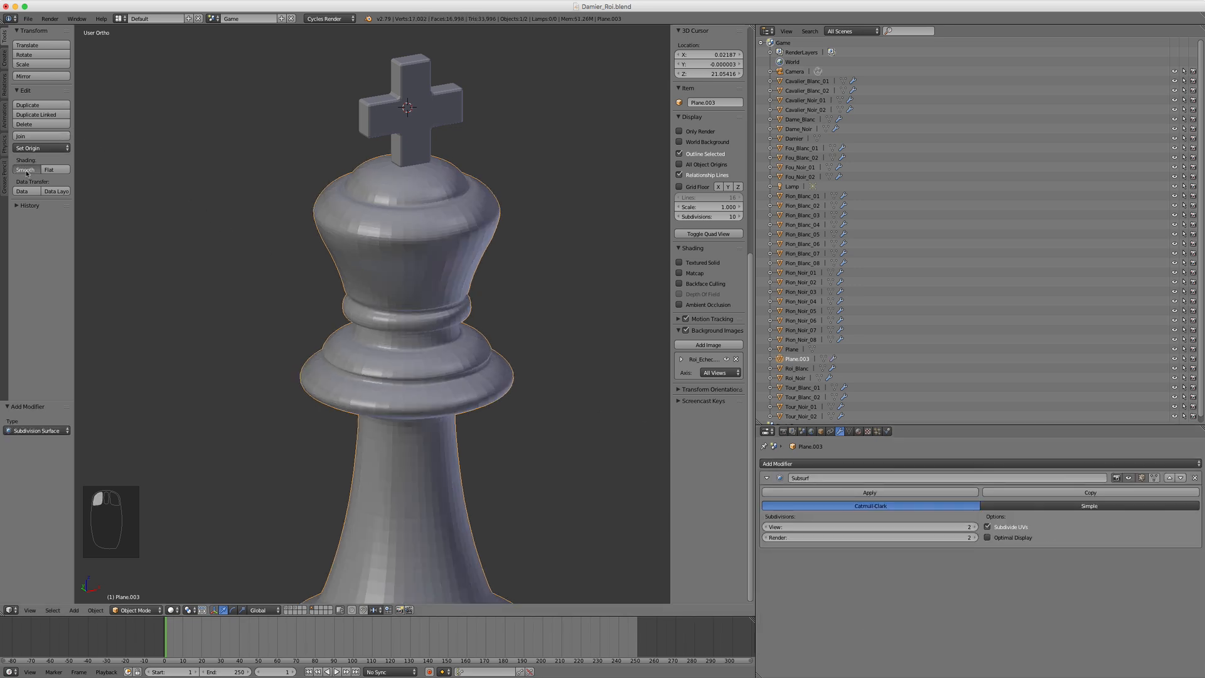
- Examine the whole smoothed king, leave local view, and look over the white pieces standing on the chessboard
{"action": "scroll", "coordinate": [417, 306], "scroll_direction": "down", "scroll_amount": 3}
{"action": "middle_click_drag", "start_coordinate": [417, 307], "coordinate": [420, 218], "text": "shift"}
{"action": "middle_click_drag", "start_coordinate": [453, 267], "coordinate": [443, 246]}
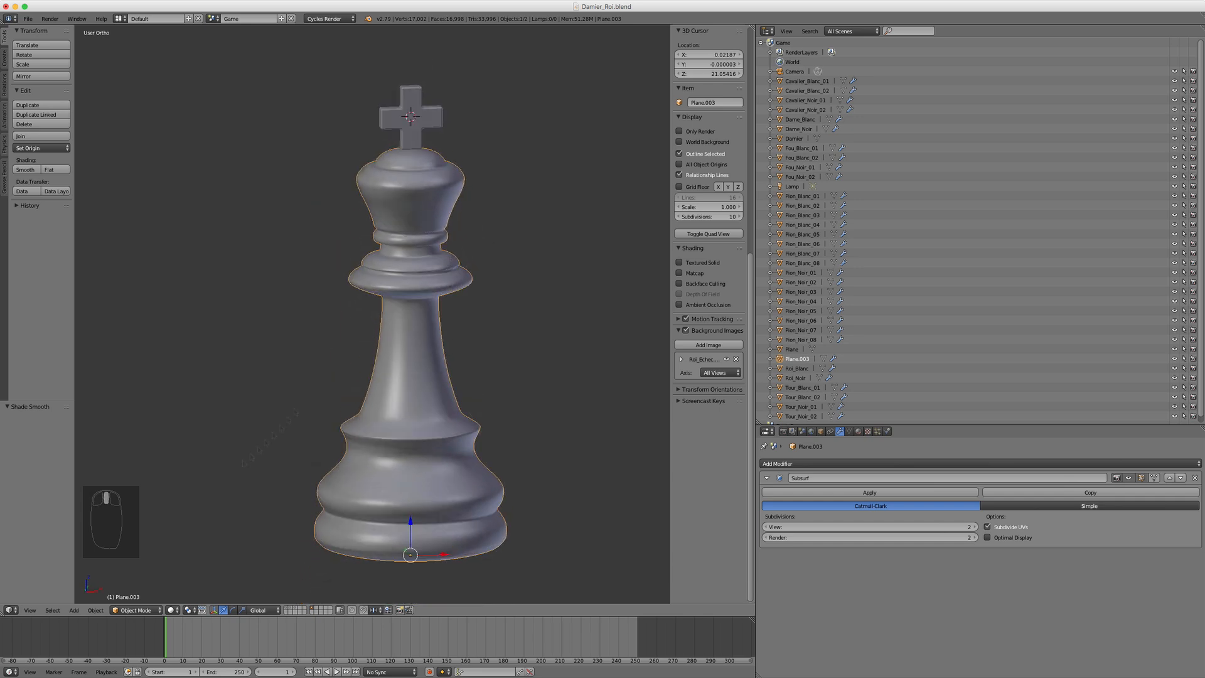
{"action": "key", "text": "KP_Divide"}
{"action": "middle_click_drag", "start_coordinate": [329, 458], "coordinate": [352, 512]}
{"action": "middle_click_drag", "start_coordinate": [349, 389], "coordinate": [269, 319], "text": "shift"}
{"action": "scroll", "coordinate": [268, 319], "scroll_direction": "up", "scroll_amount": 7}
{"action": "middle_click_drag", "start_coordinate": [364, 461], "coordinate": [486, 364], "text": "shift"}
{"action": "middle_click_drag", "start_coordinate": [486, 364], "coordinate": [157, 298]}
{"action": "scroll", "coordinate": [298, 312], "scroll_direction": "up", "scroll_amount": 3}
{"action": "middle_click_drag", "start_coordinate": [299, 312], "coordinate": [452, 316], "text": "shift"}
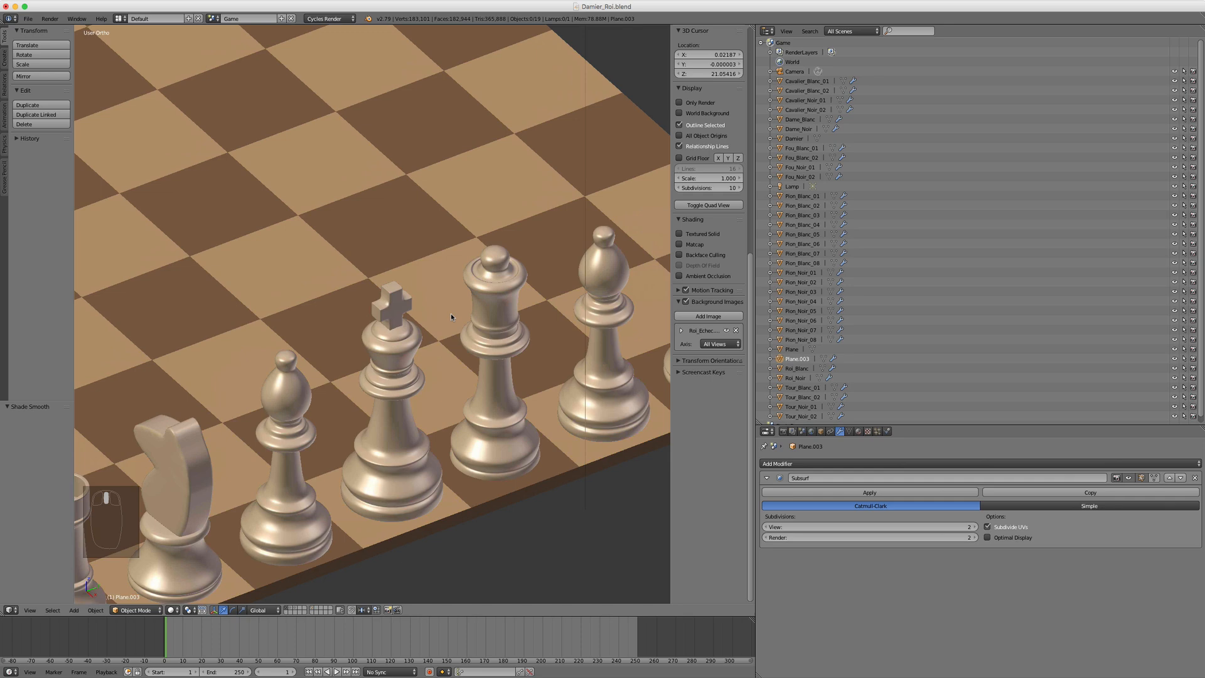
- Open the white king on the board, Roi_Blanc, in Edit Mode and examine its mesh up close and among the neighbouring pieces
{"action": "scroll", "coordinate": [402, 336], "scroll_direction": "up", "scroll_amount": 2}
{"action": "right_click", "coordinate": [402, 330]}
{"action": "key", "text": "Tab"}
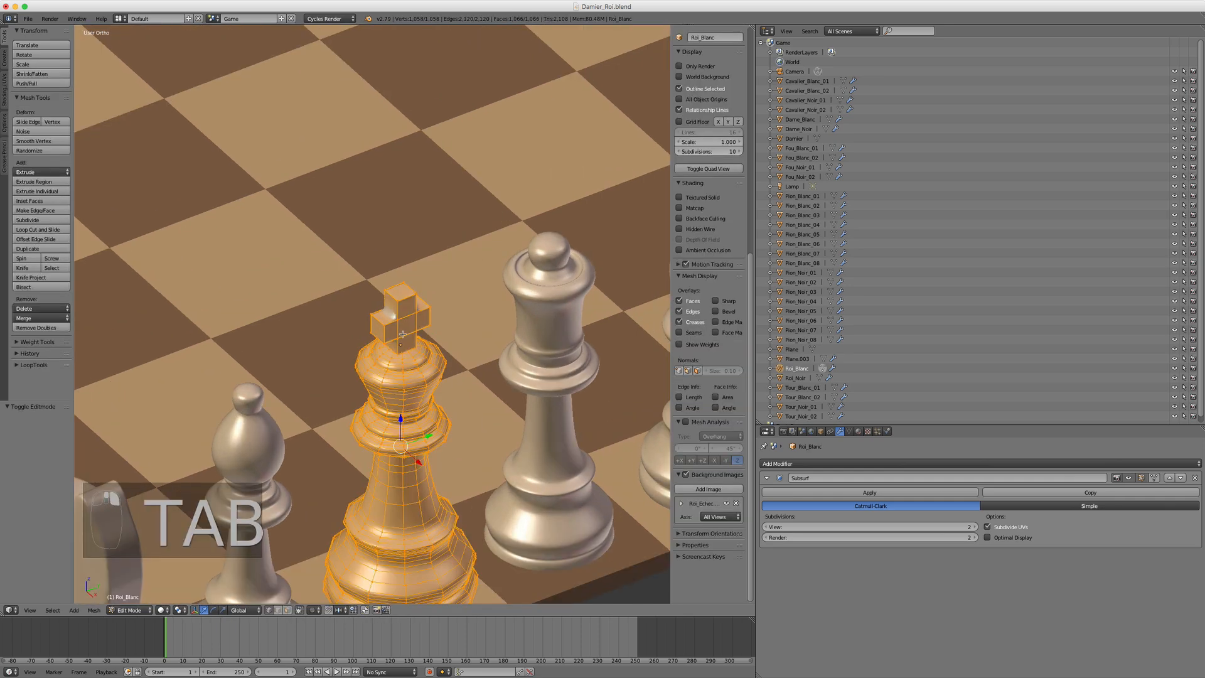
{"action": "scroll", "coordinate": [402, 335], "scroll_direction": "up", "scroll_amount": 5}
{"action": "middle_click_drag", "start_coordinate": [403, 334], "coordinate": [450, 287]}
{"action": "scroll", "coordinate": [478, 385], "scroll_direction": "down", "scroll_amount": 4}
{"action": "scroll", "coordinate": [450, 287], "scroll_direction": "down", "scroll_amount": 5}
{"action": "middle_click_drag", "start_coordinate": [355, 305], "coordinate": [535, 312]}
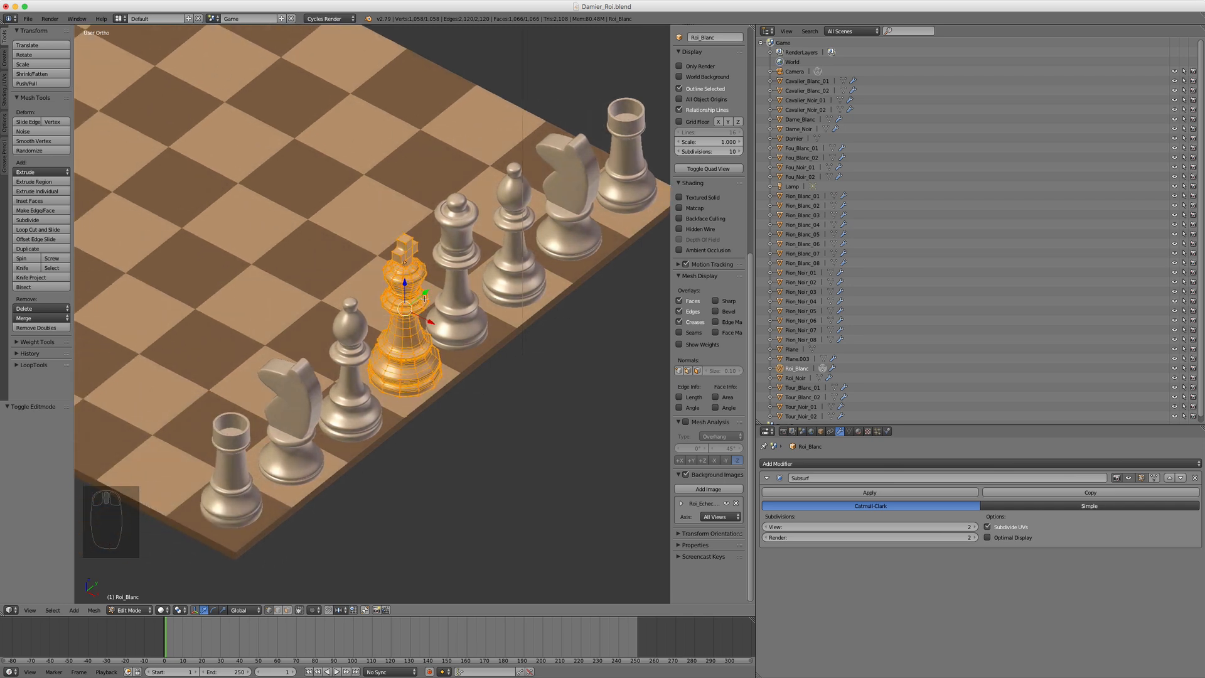